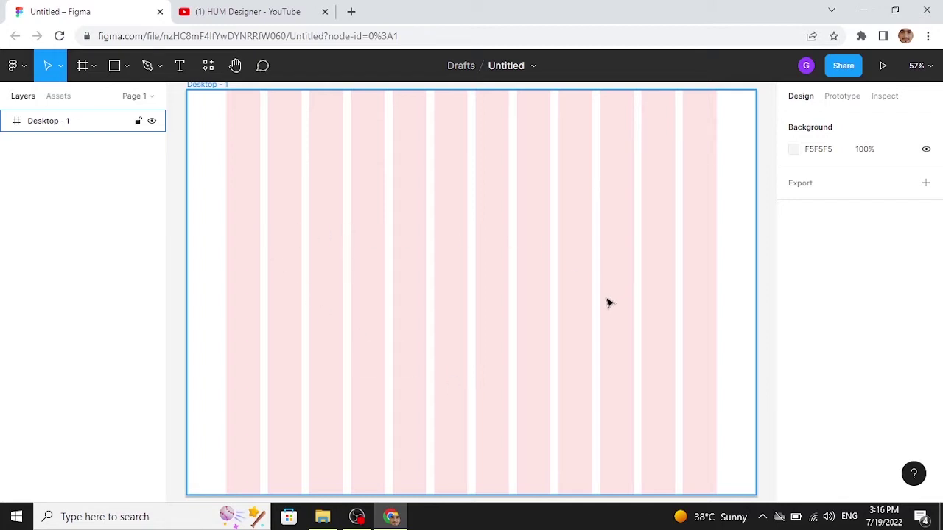
# - Switch to the HUM Designer YouTube channel and look over its uploaded Figma lessons
pyautogui.click(243, 11)
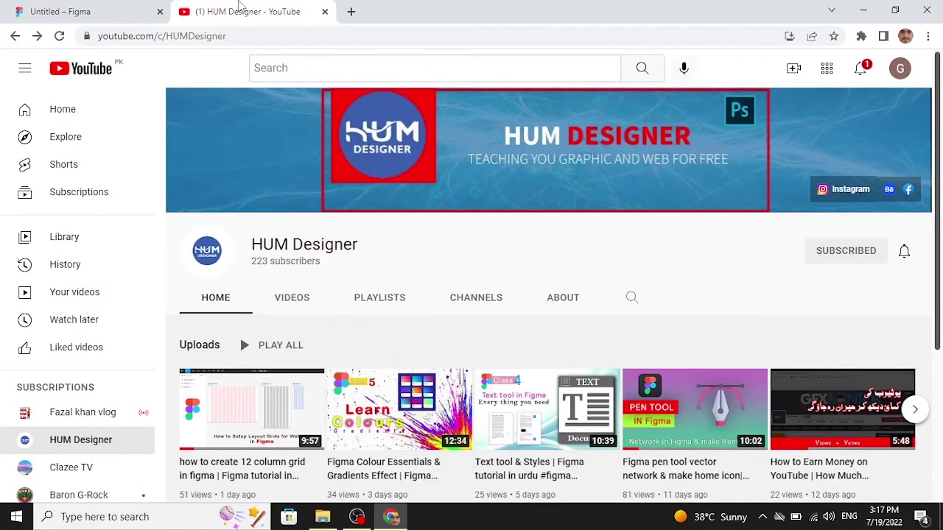
pyautogui.scroll(-1, 365, 359)
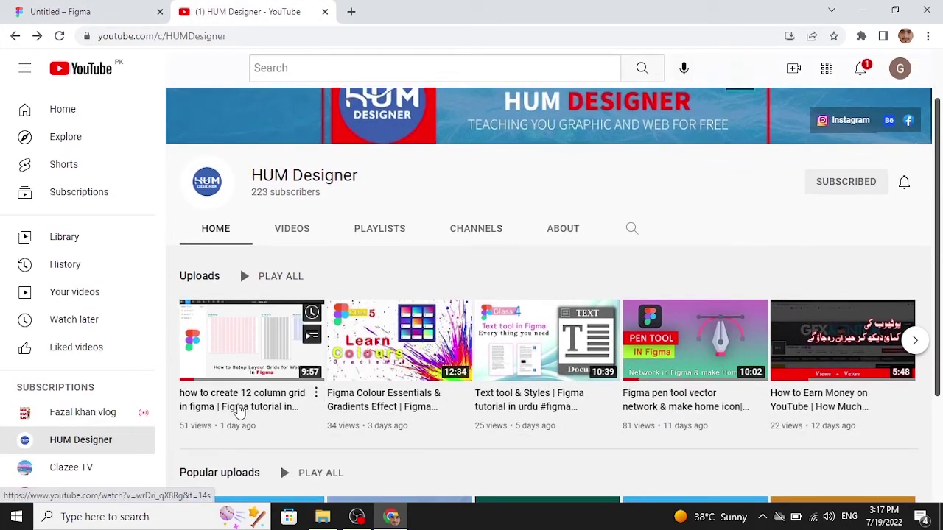
pyautogui.moveTo(222, 421)
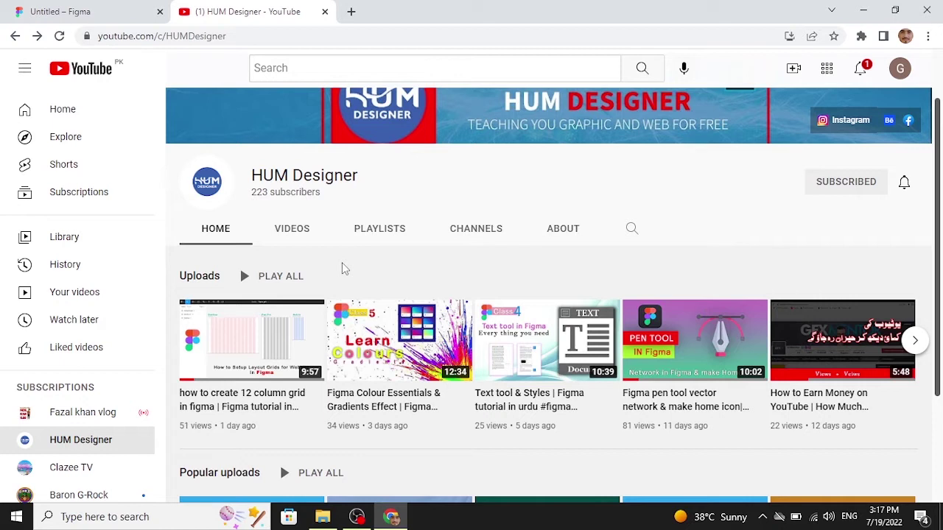
pyautogui.moveTo(255, 425)
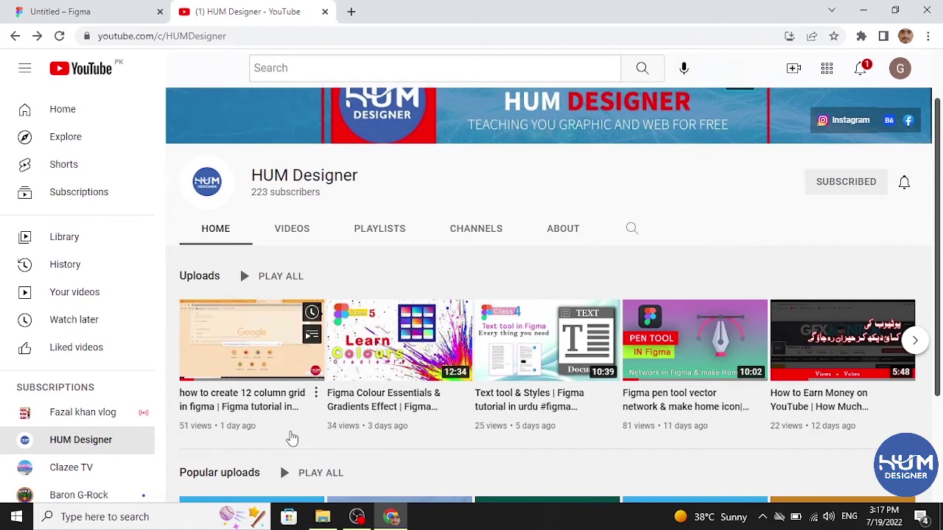
pyautogui.moveTo(334, 353)
# - Return to the Figma file and draw a 1440 × 1024 rectangle covering the whole Desktop - 1 frame
pyautogui.click(74, 11)
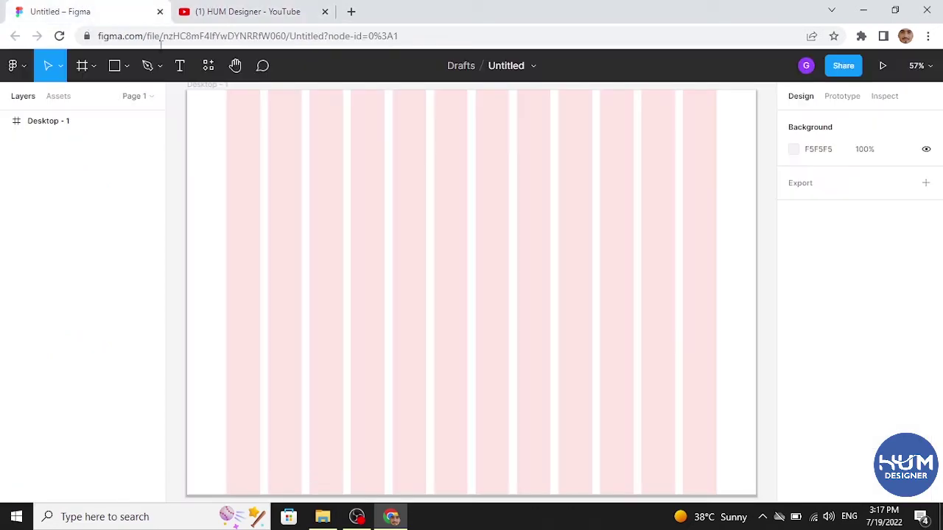
pyautogui.press('Escape')
pyautogui.click(116, 70)
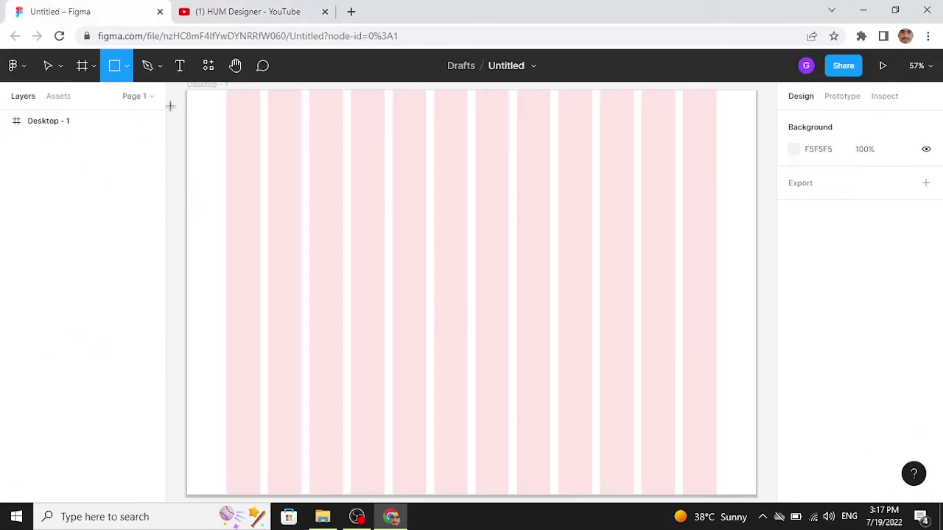
pyautogui.moveTo(185, 94); pyautogui.dragTo(756, 414)
pyautogui.scroll(3, 579, 328)
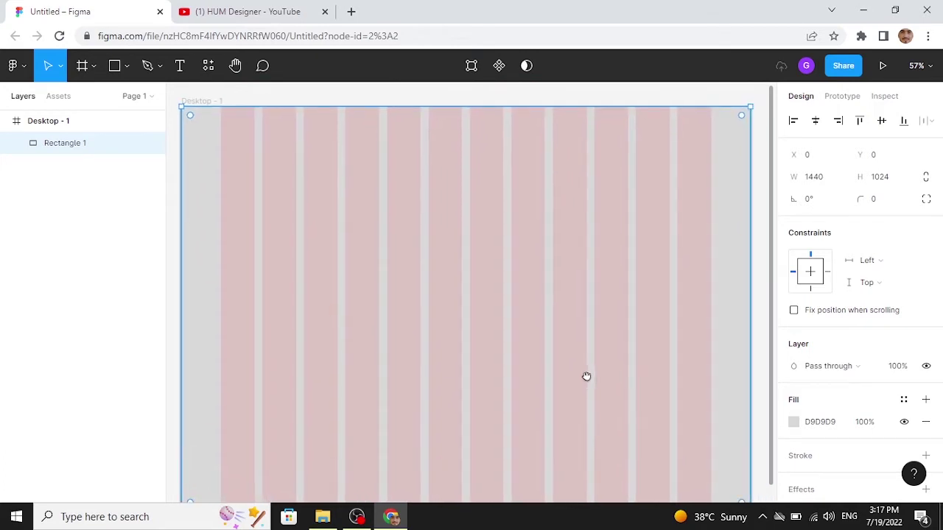
pyautogui.hotkey('ctrl', '-')
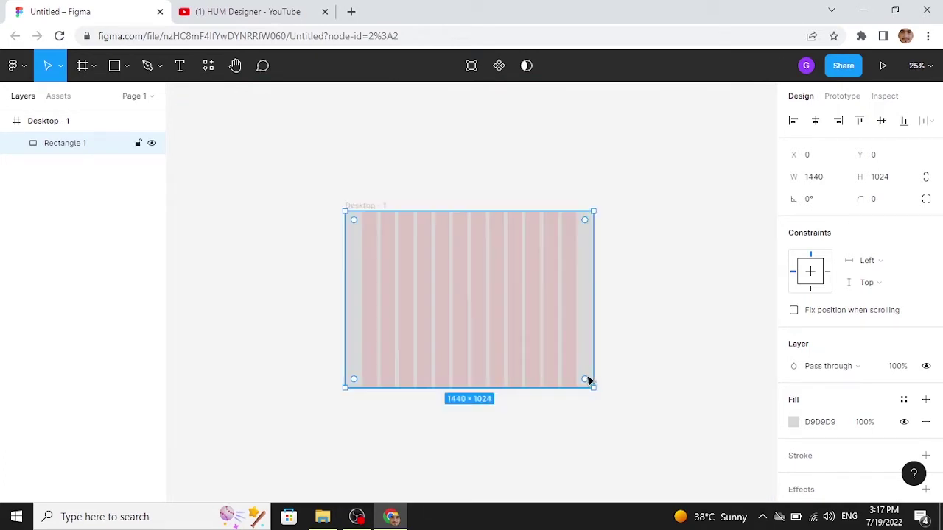
pyautogui.hotkey('ctrl', '+')
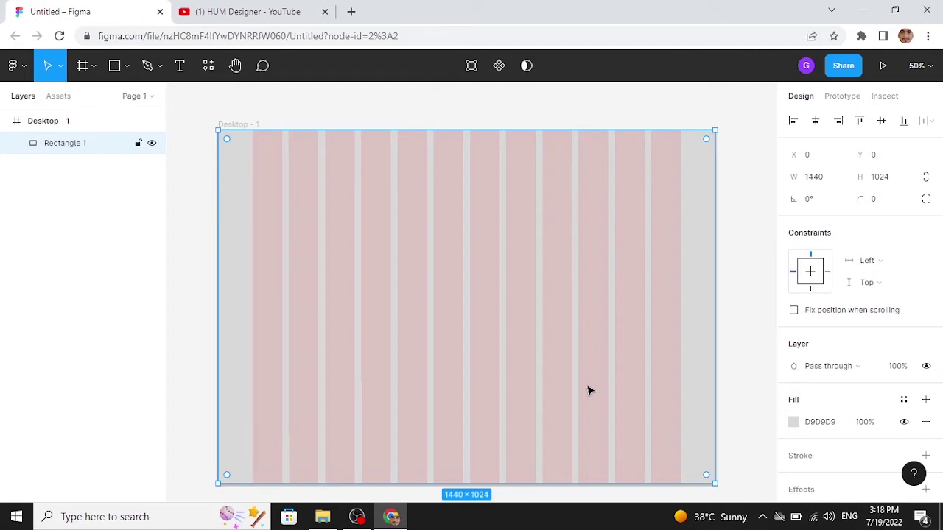
# - Import the trave img picture from the Downloads folder into the frame and shift it right and upward over the rectangle
pyautogui.click(324, 517)
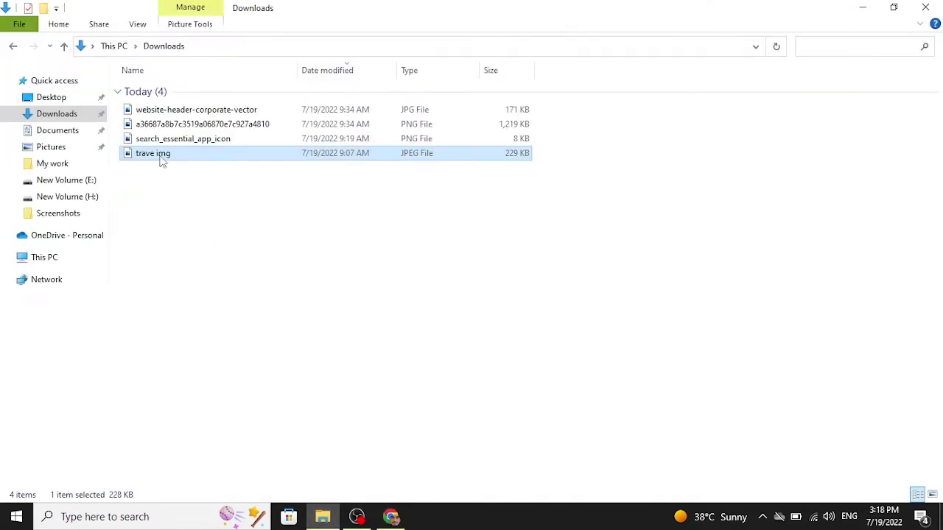
pyautogui.moveTo(163, 162); pyautogui.dragTo(414, 356)
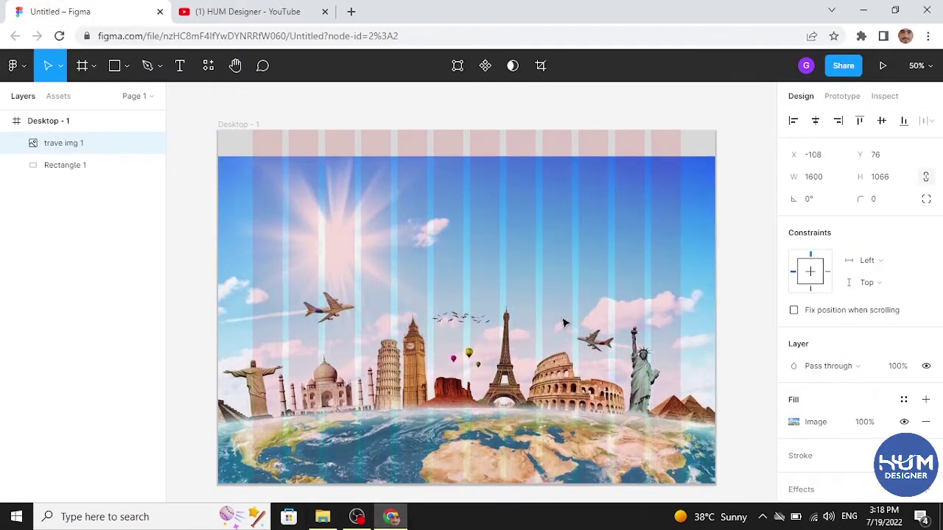
pyautogui.moveTo(564, 321); pyautogui.dragTo(637, 293)
# - Mask the travel image with the rectangle and reposition the image at X 0, Y -31 so it fills the frame
pyautogui.moveTo(240, 101); pyautogui.dragTo(315, 180)
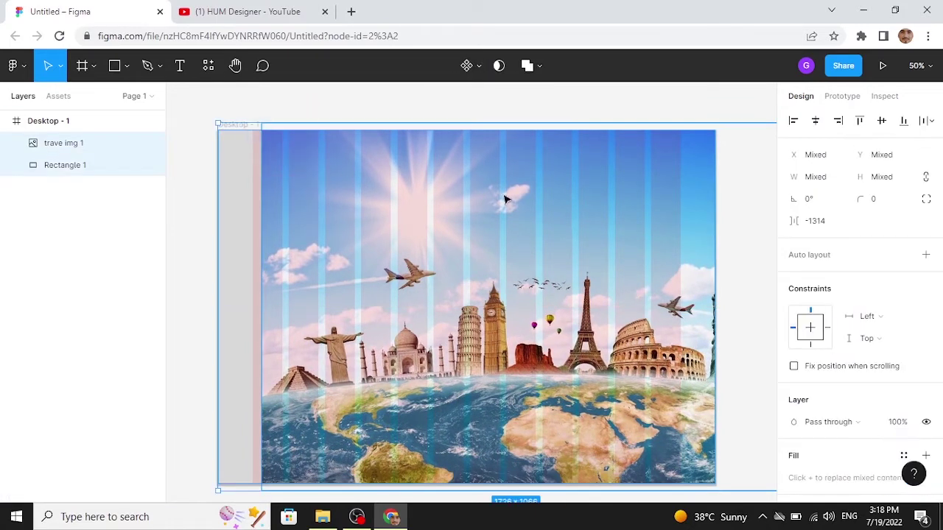
pyautogui.click(498, 66)
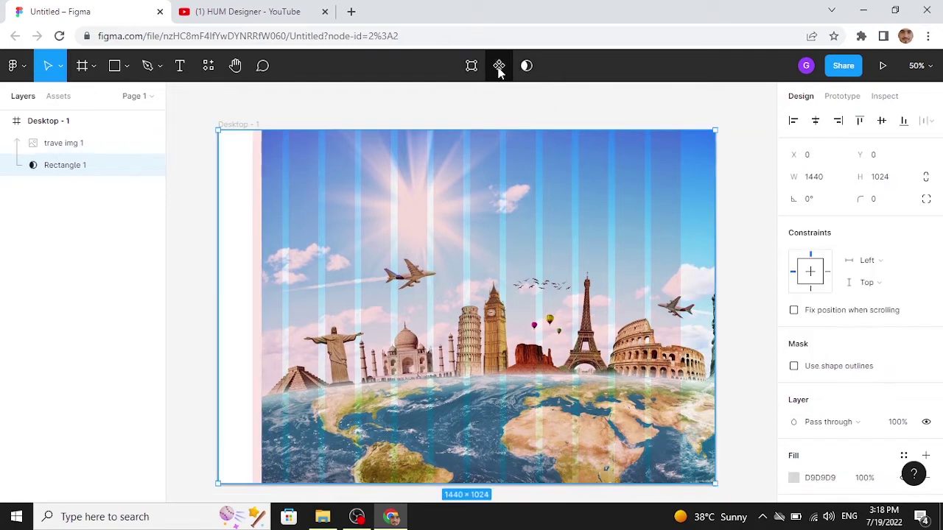
pyautogui.click(383, 101)
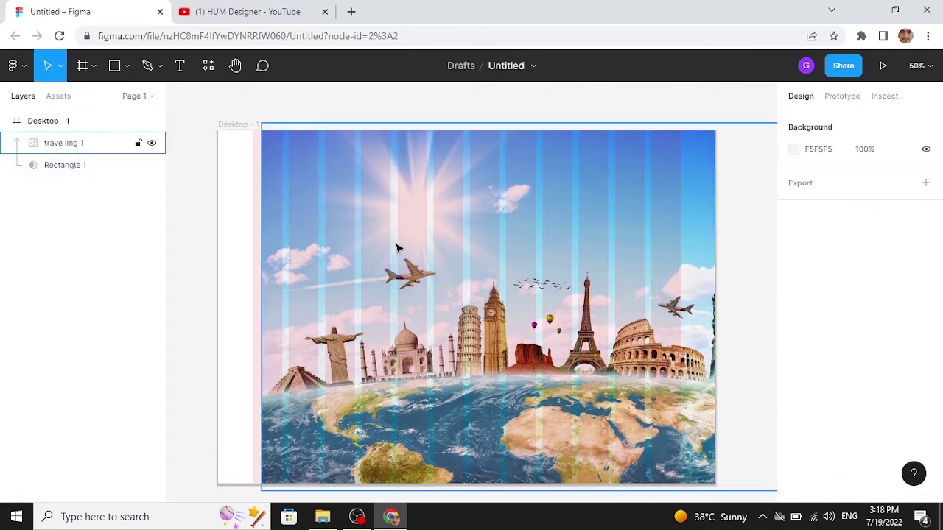
pyautogui.moveTo(396, 248); pyautogui.dragTo(355, 245)
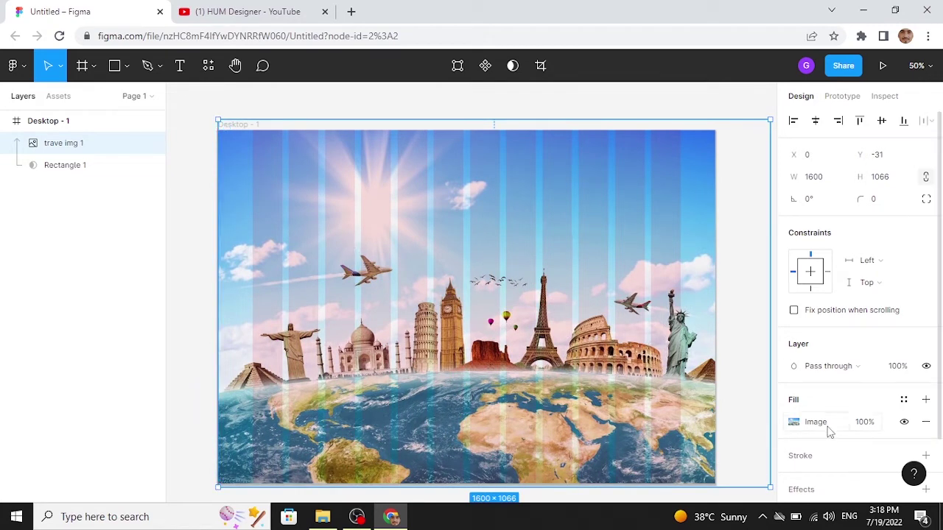
# - Adjust the travel image fill by lowering exposure, saturation, tint, highlights and shadows and raising contrast and temperature
pyautogui.scroll(-1, 812, 425)
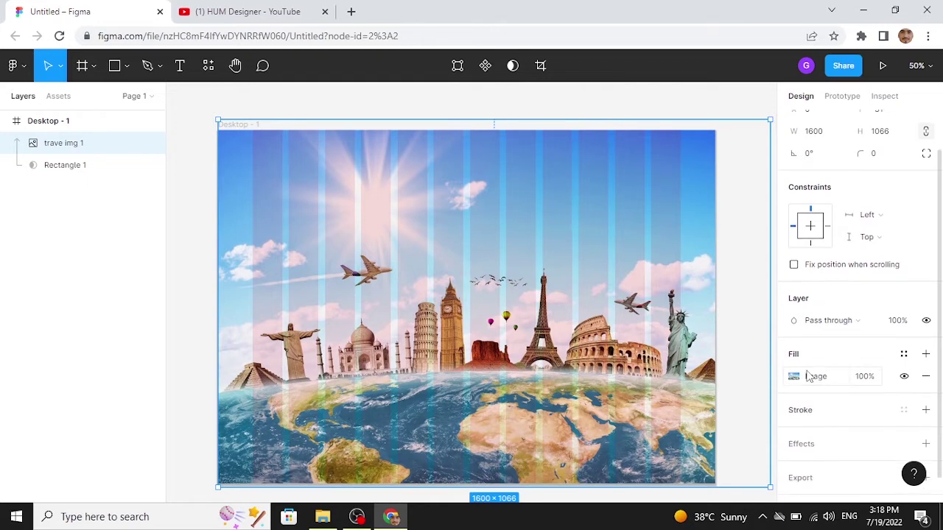
pyautogui.click(817, 376)
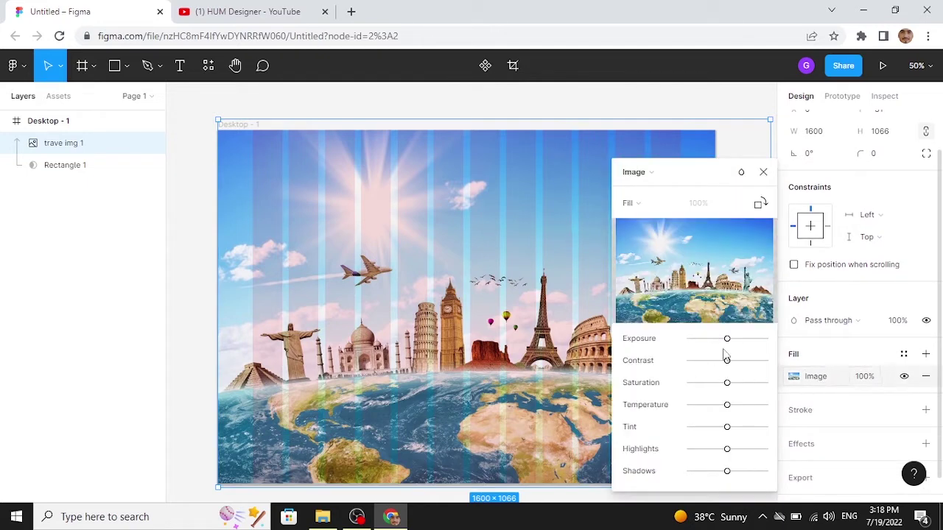
pyautogui.moveTo(727, 339); pyautogui.dragTo(719, 490)
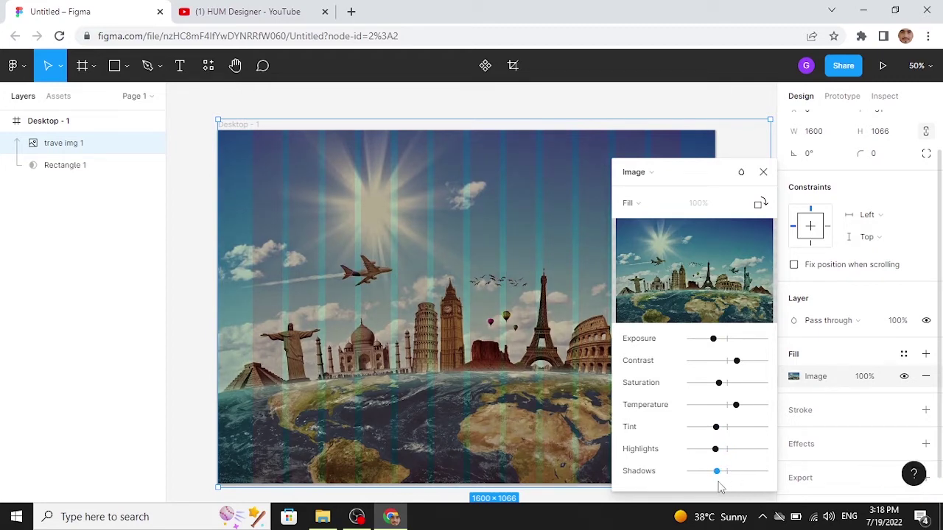
pyautogui.click(763, 172)
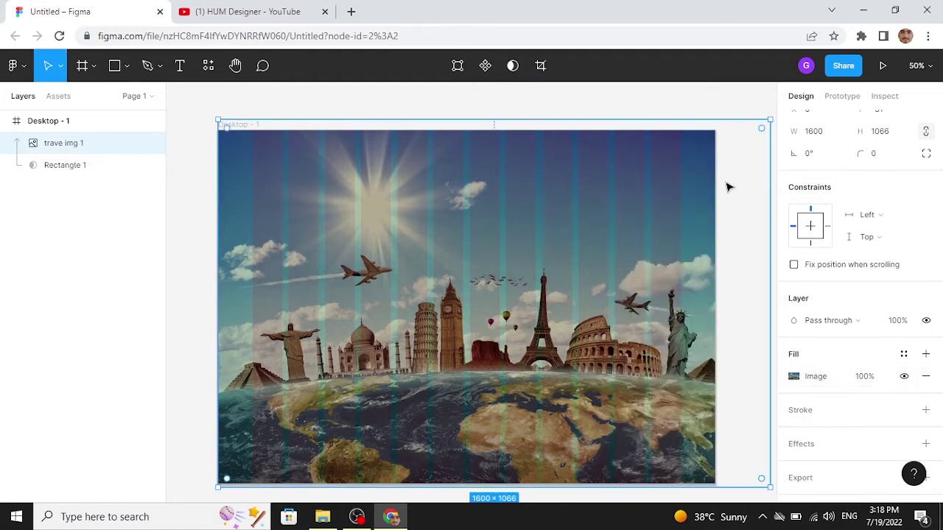
# - Draw a 400 × 400 circle with the Ellipse tool and move it over the sun in the travel image
pyautogui.rightClick(129, 79)
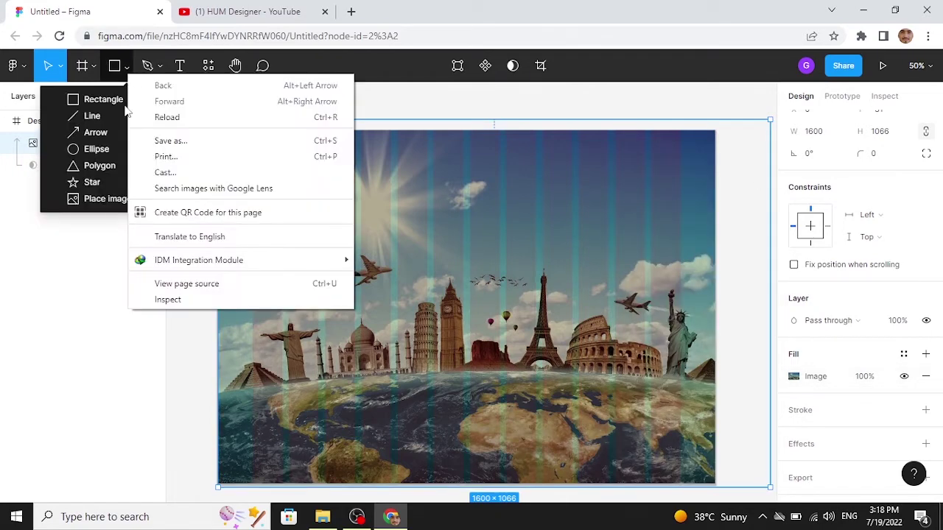
pyautogui.click(101, 158)
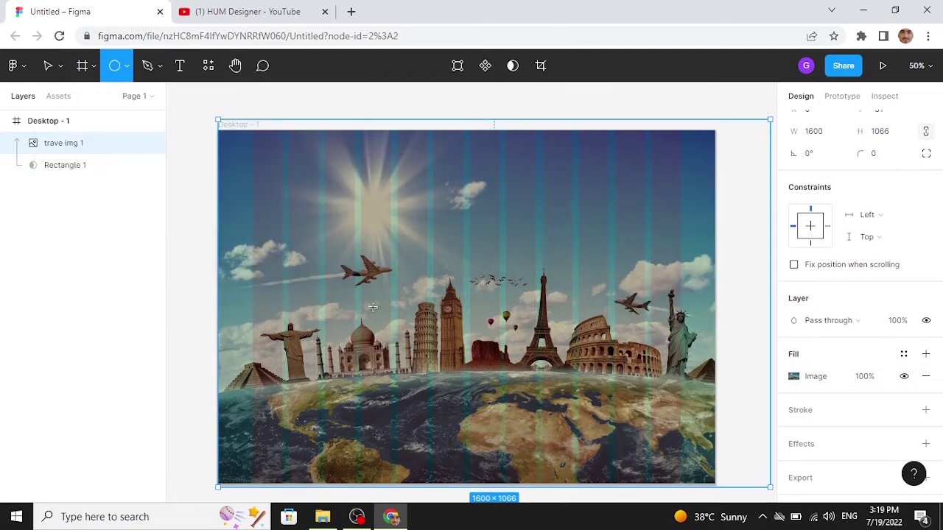
pyautogui.moveTo(357, 274); pyautogui.dragTo(499, 411)
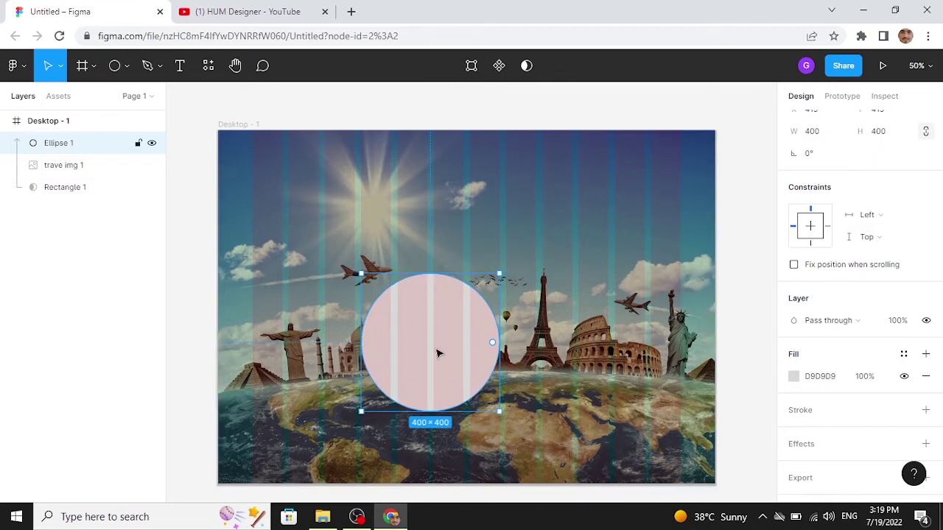
pyautogui.moveTo(437, 351); pyautogui.dragTo(379, 219)
# - Change the circle's fill to a linear gradient and set its first stop to blue 40ADEA
pyautogui.scroll(-1, 806, 364)
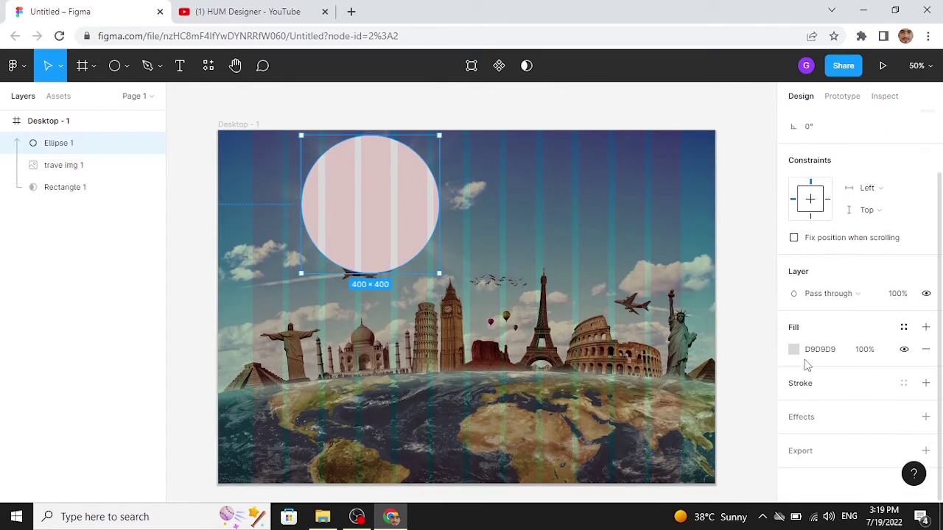
pyautogui.click(794, 351)
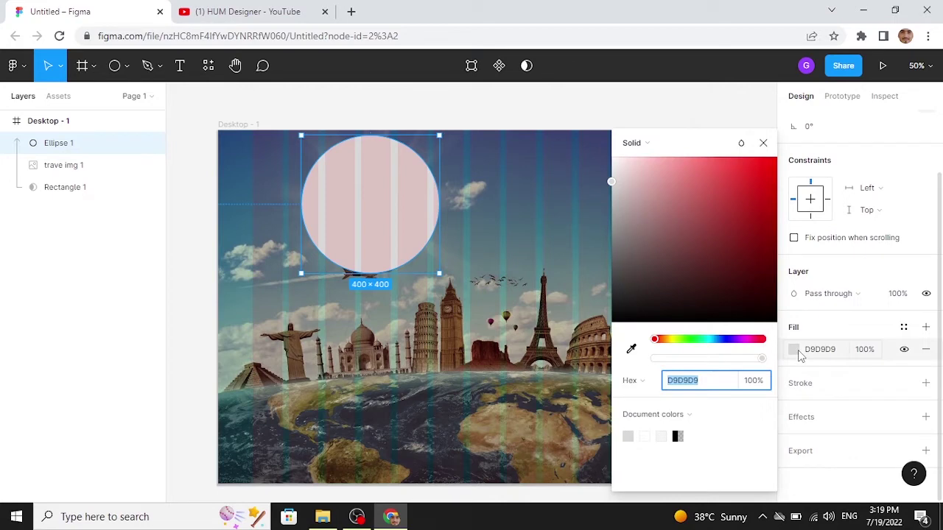
pyautogui.click(650, 145)
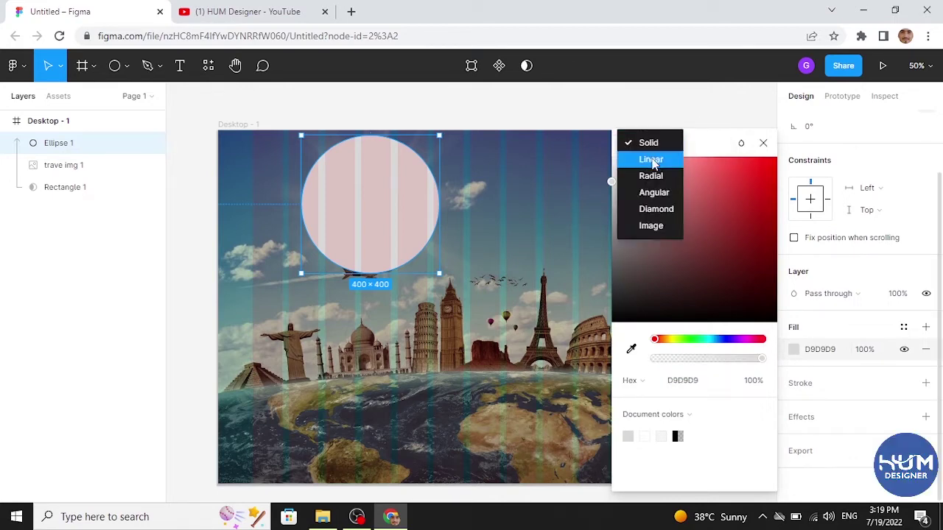
pyautogui.click(651, 160)
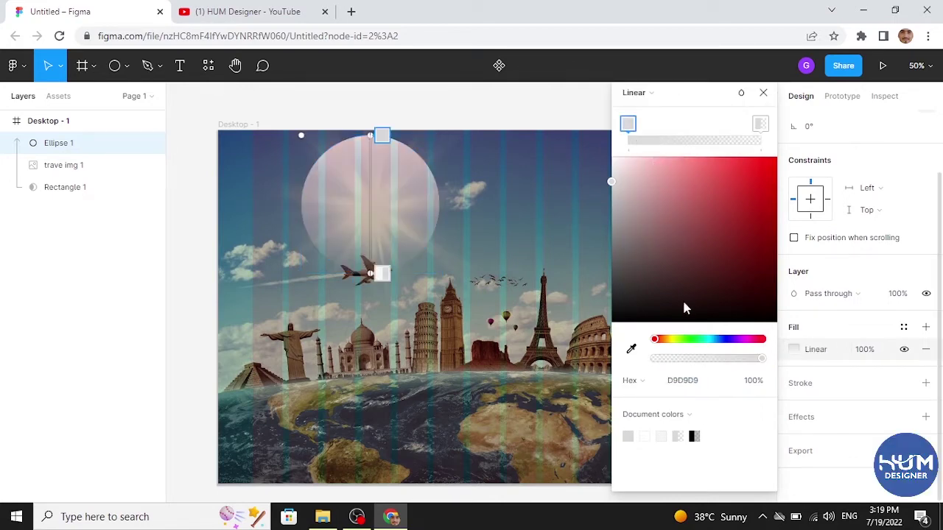
pyautogui.moveTo(660, 339); pyautogui.dragTo(718, 354)
pyautogui.click(732, 170)
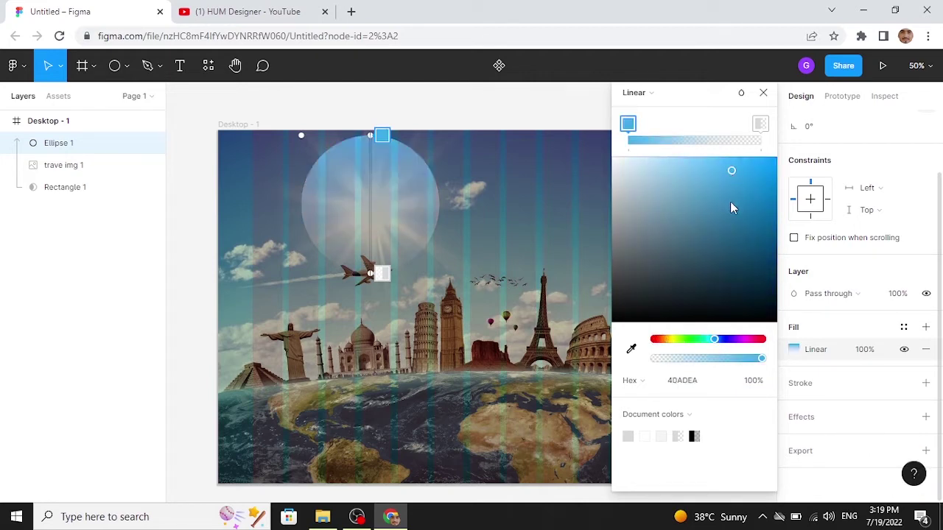
# - Set the gradient's end stop to dark blue 245D7C at 100% opacity
pyautogui.click(760, 125)
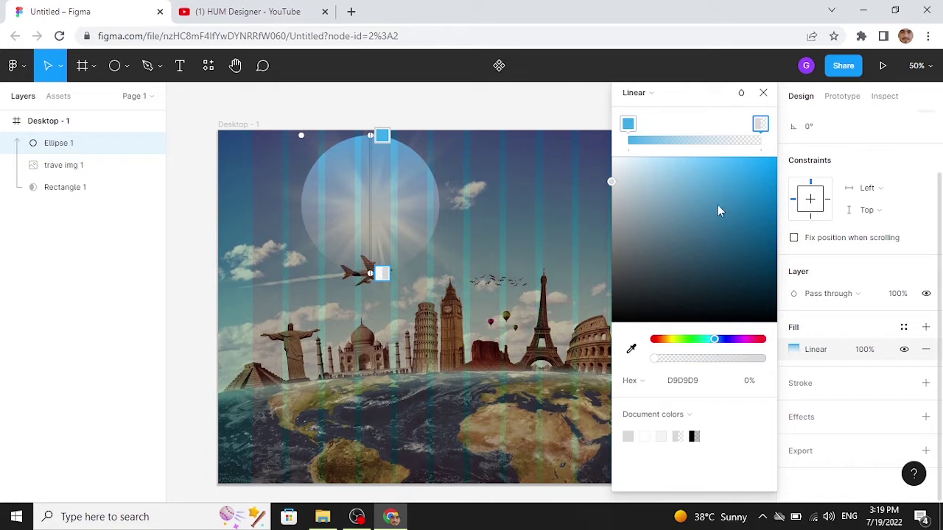
pyautogui.moveTo(718, 206); pyautogui.dragTo(729, 241)
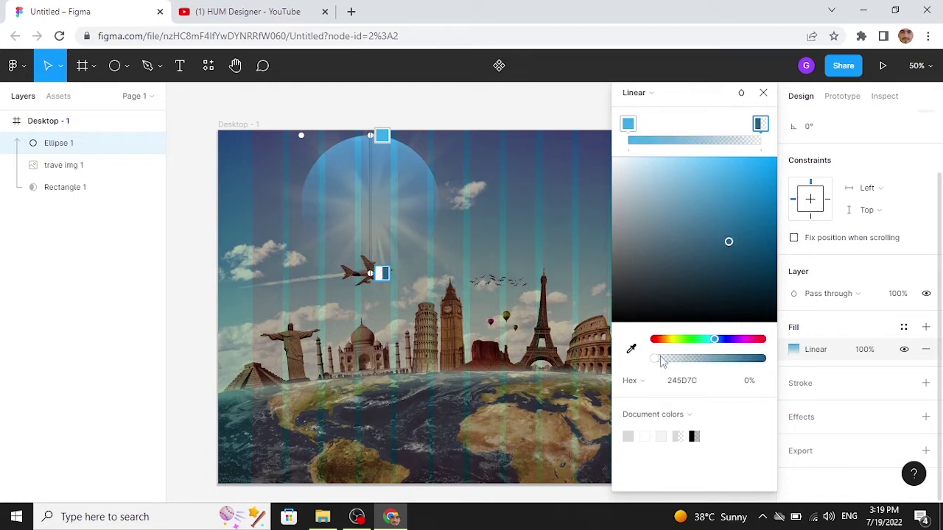
pyautogui.moveTo(661, 362); pyautogui.dragTo(773, 372)
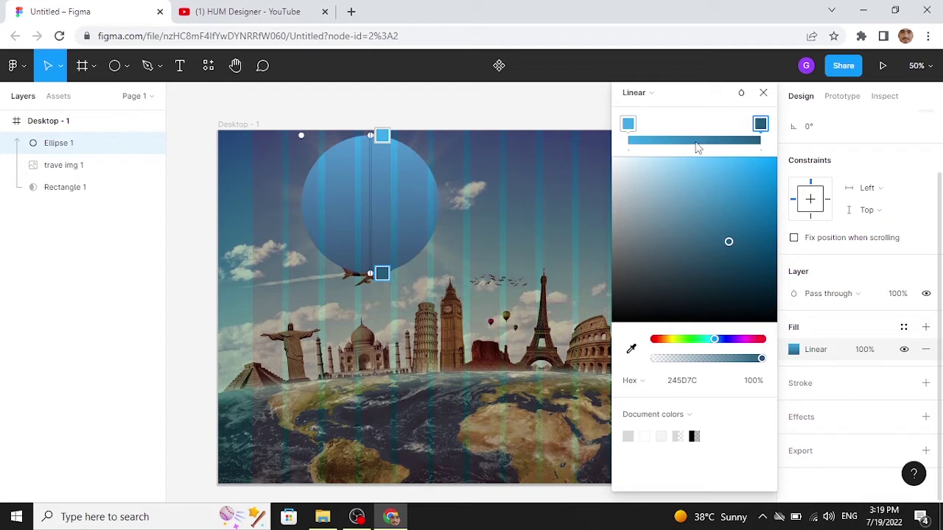
# - Add a third gradient stop, placing 3285B3 near the start and 40ADEA in the middle of the circle's gradient
pyautogui.click(695, 142)
pyautogui.moveTo(629, 126); pyautogui.dragTo(638, 145)
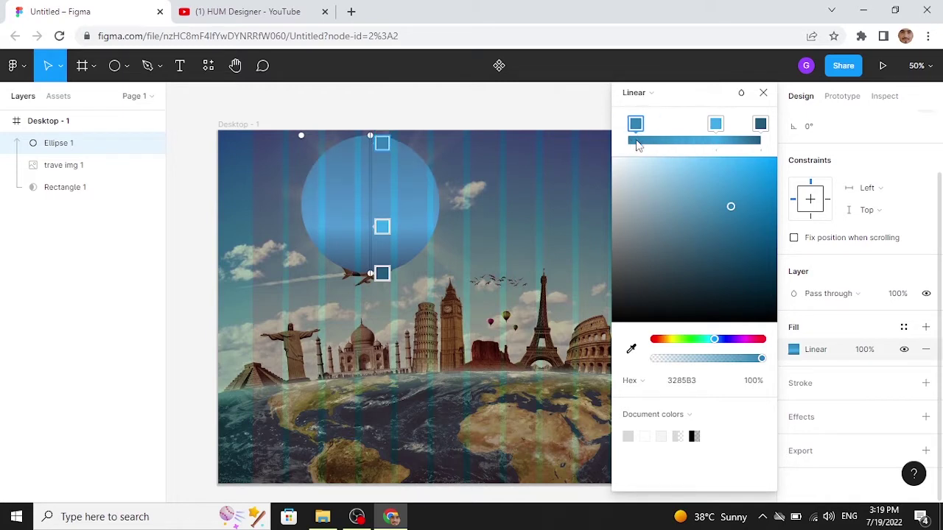
pyautogui.moveTo(716, 130); pyautogui.dragTo(694, 130)
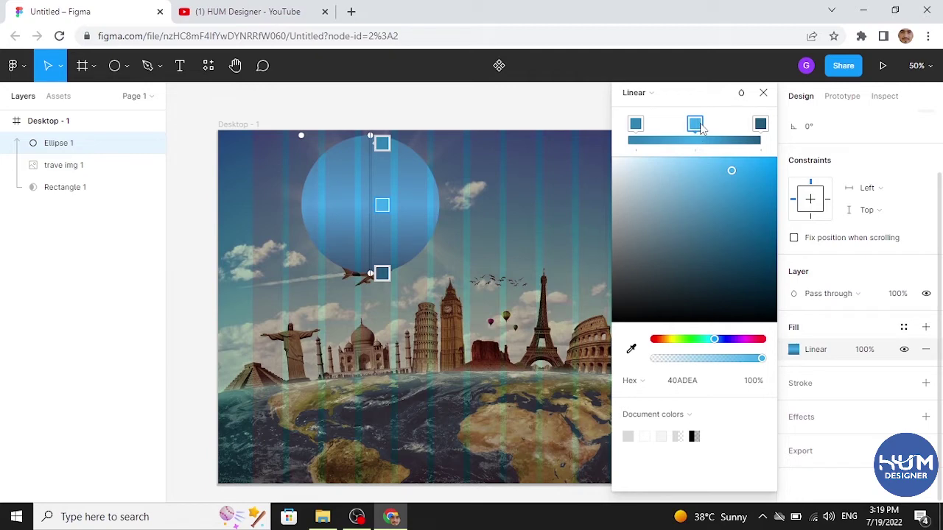
pyautogui.click(763, 92)
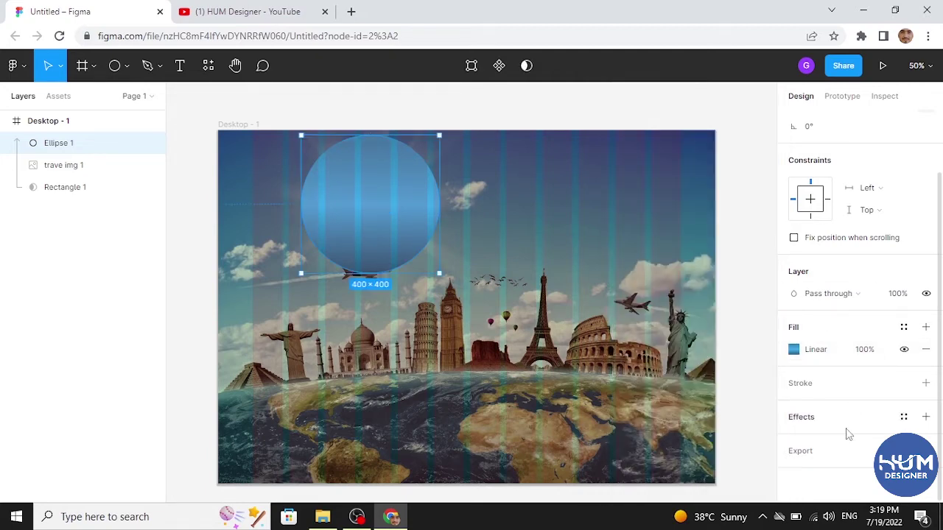
# - Add a 1x PNG export setting and a drop shadow effect to the circle
pyautogui.click(808, 460)
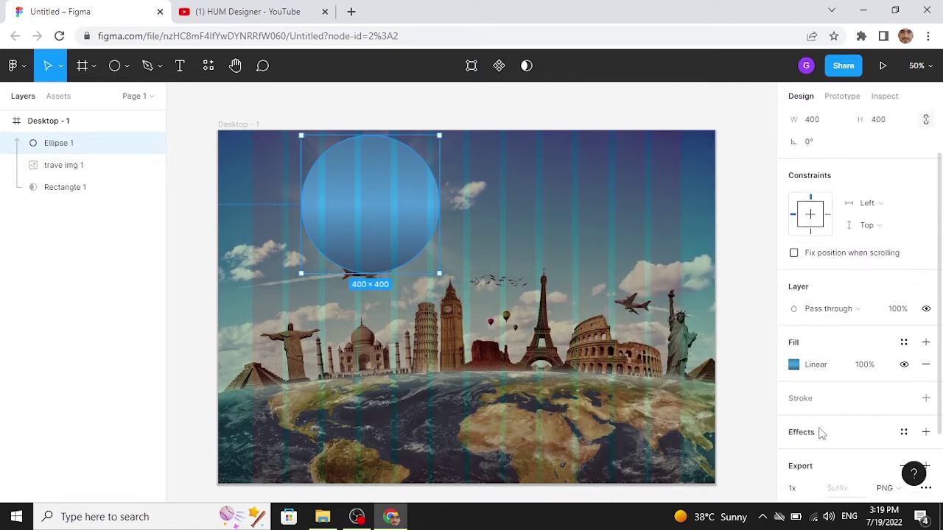
pyautogui.click(809, 438)
pyautogui.scroll(-2, 810, 434)
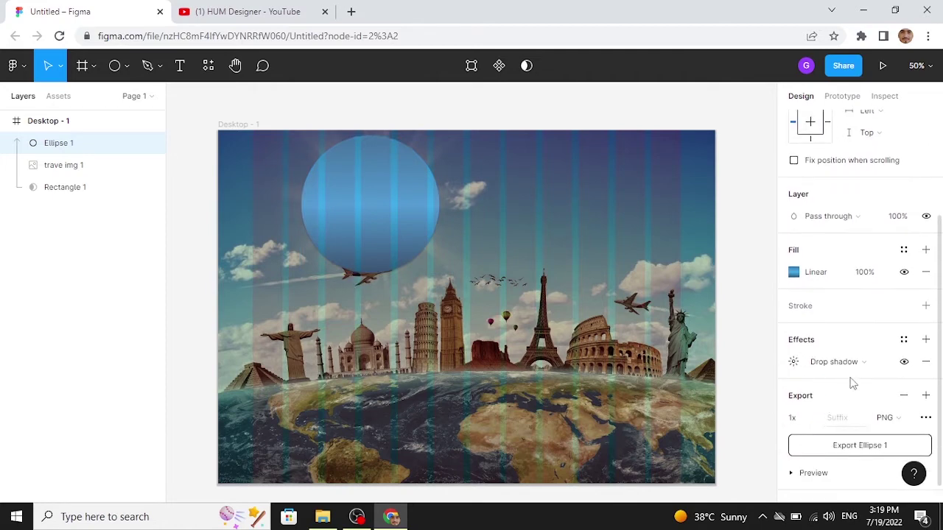
# - Change the circle's drop shadow effect to a layer blur with a blur value of 200
pyautogui.click(882, 363)
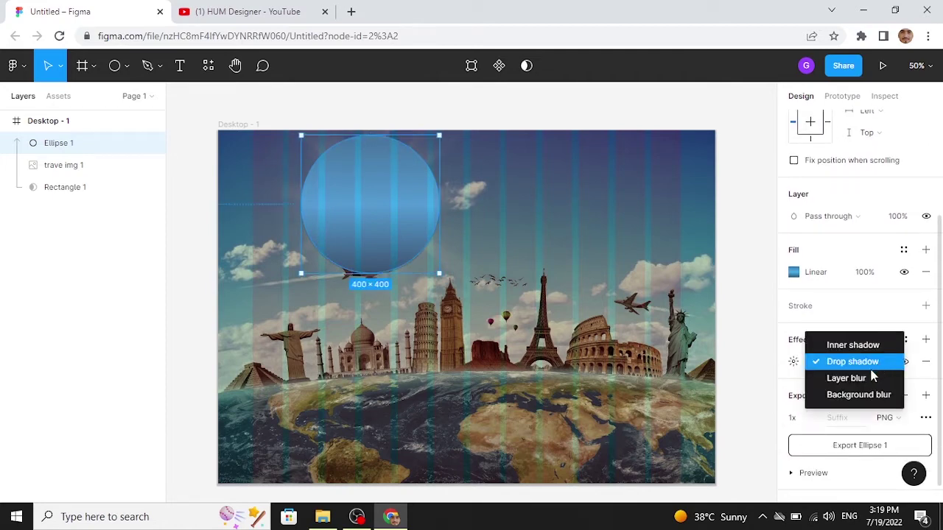
pyautogui.click(857, 378)
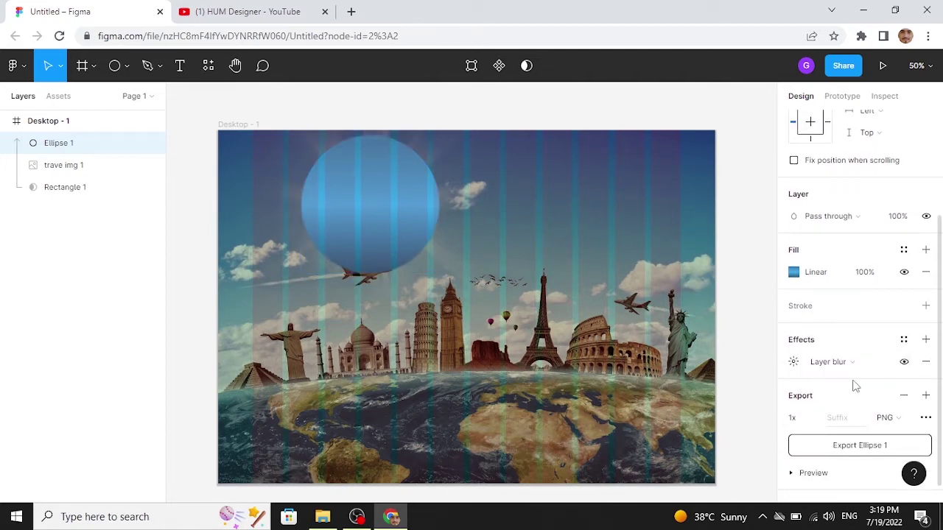
pyautogui.click(793, 363)
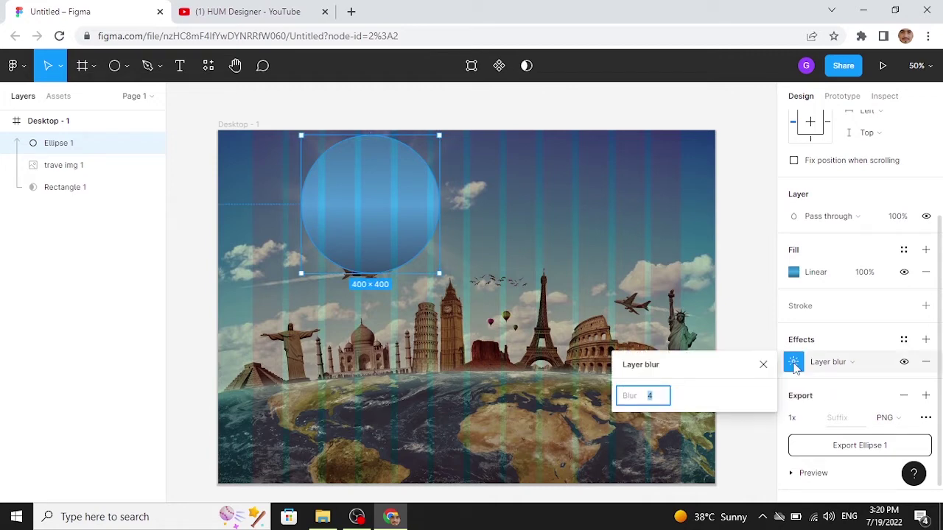
pyautogui.moveTo(629, 396); pyautogui.dragTo(621, 411)
pyautogui.press('Return')
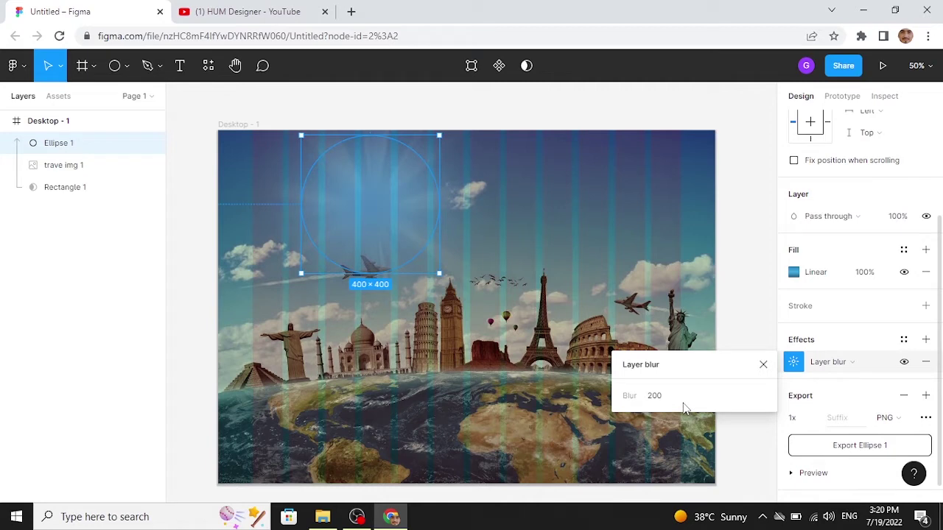
pyautogui.click(742, 297)
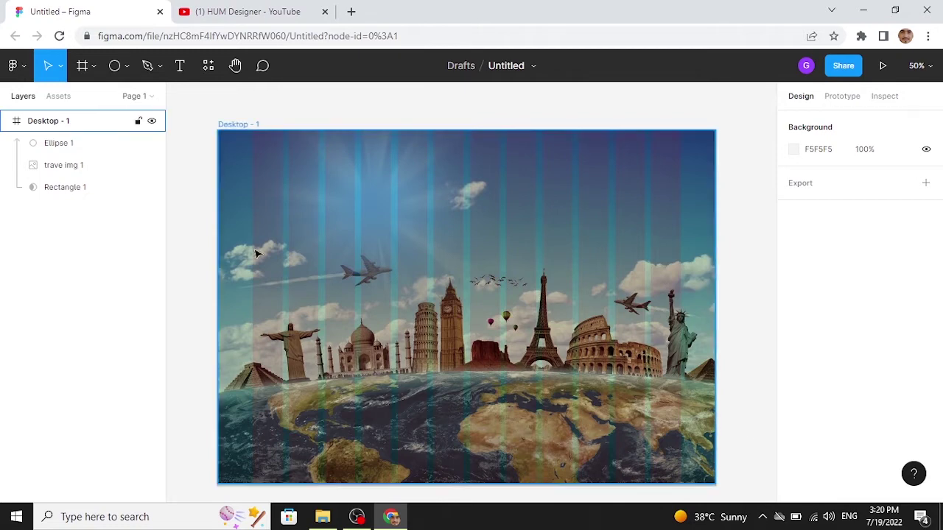
# - Draw a full-width rectangle of about 1440 × 181 along the upper edge of the desktop frame
pyautogui.rightClick(127, 70)
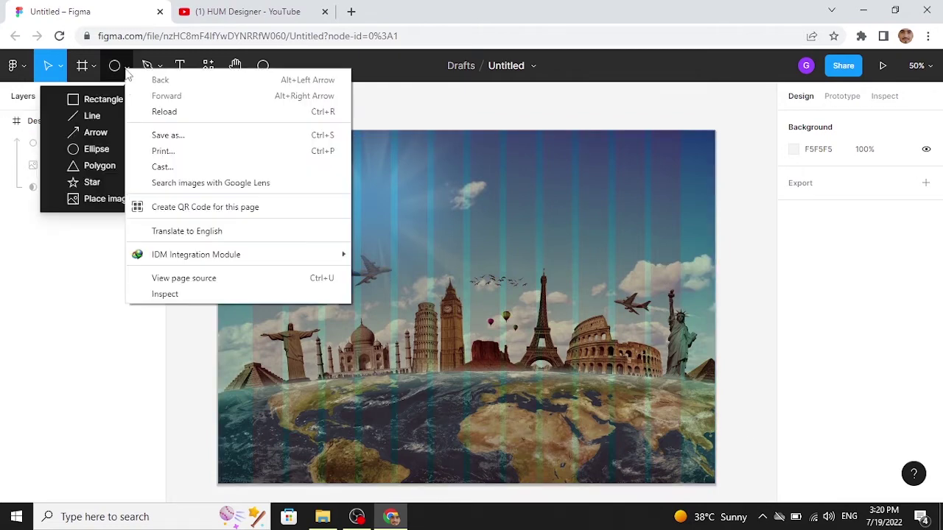
pyautogui.click(93, 99)
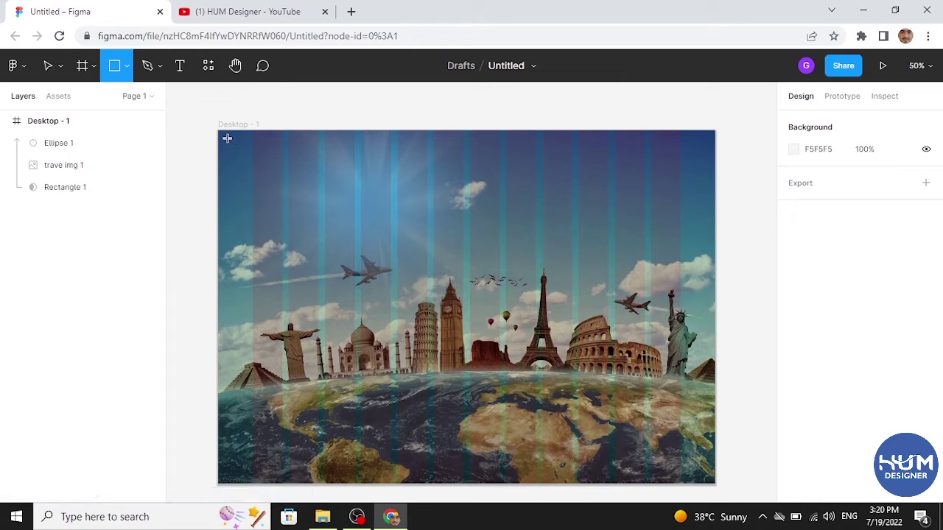
pyautogui.moveTo(219, 131); pyautogui.dragTo(717, 196)
# - Set the header rectangle's fill to solid white FFFFFF
pyautogui.scroll(-2, 838, 402)
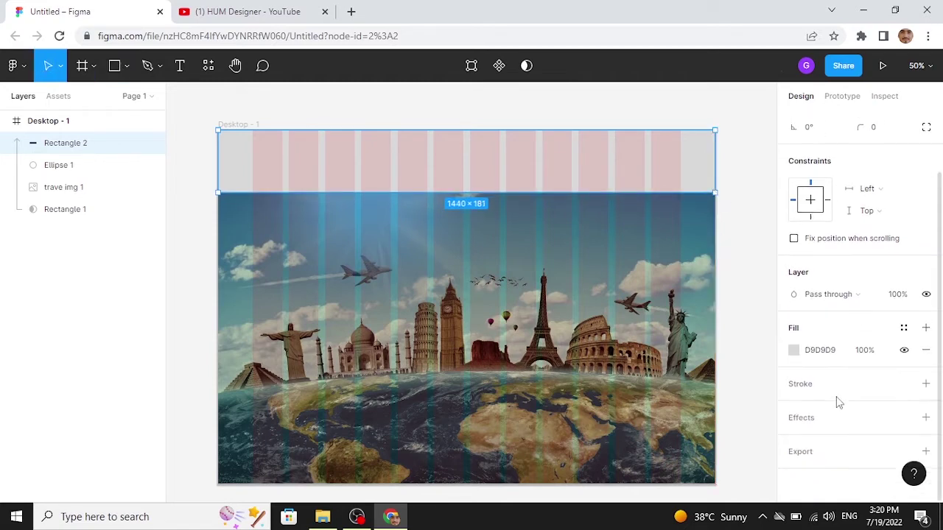
pyautogui.click(795, 350)
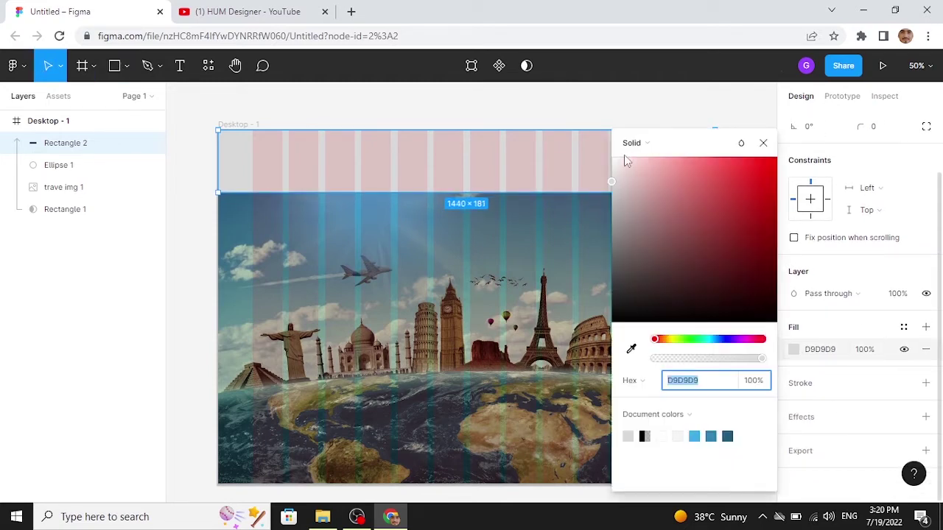
pyautogui.moveTo(620, 169); pyautogui.dragTo(612, 158)
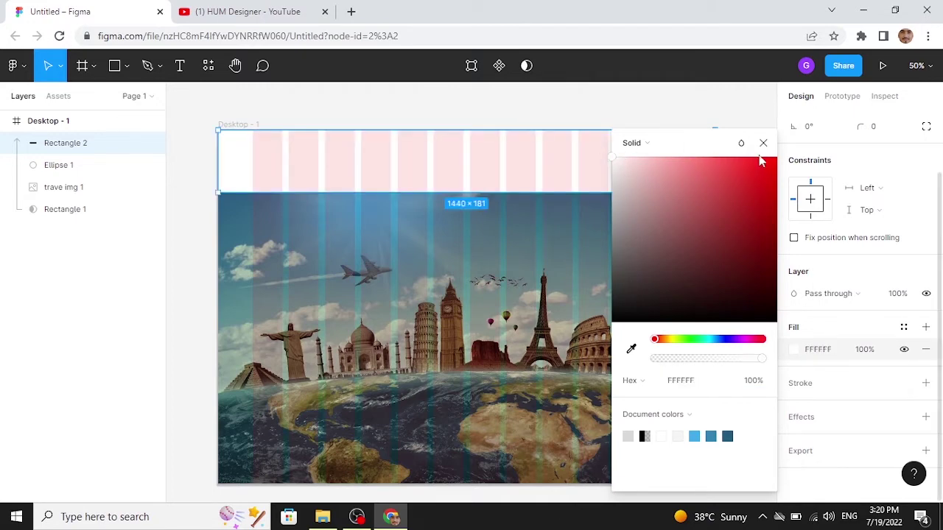
pyautogui.click(764, 144)
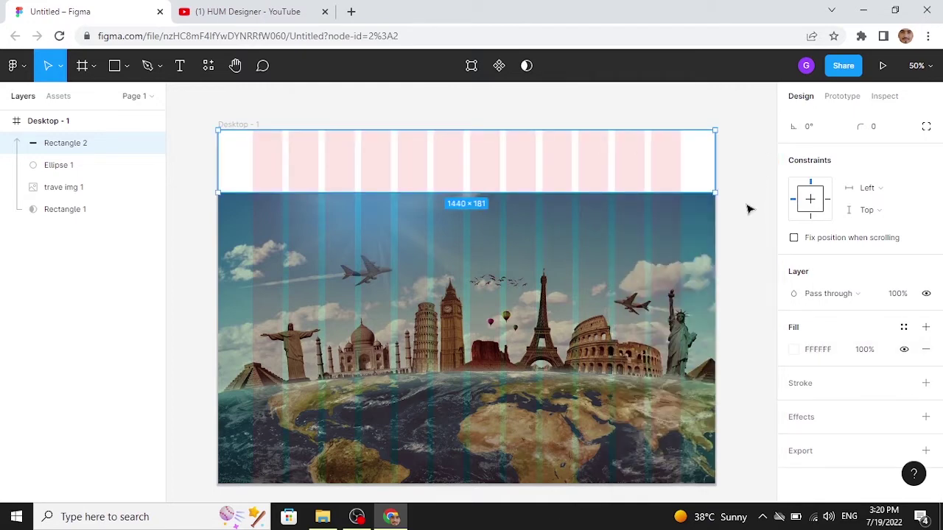
pyautogui.click(753, 250)
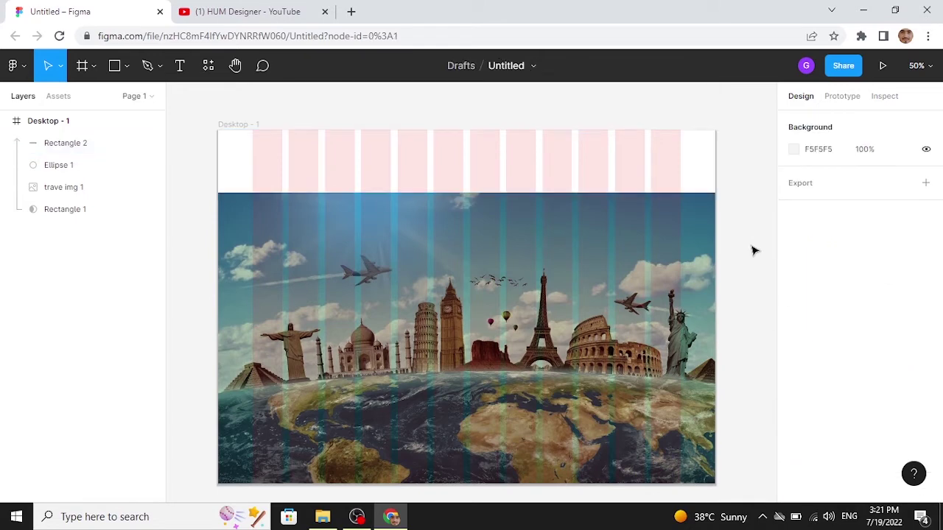
# - Add the text "Travel" inside the white header bar, near its left end
pyautogui.click(179, 65)
pyautogui.click(271, 152)
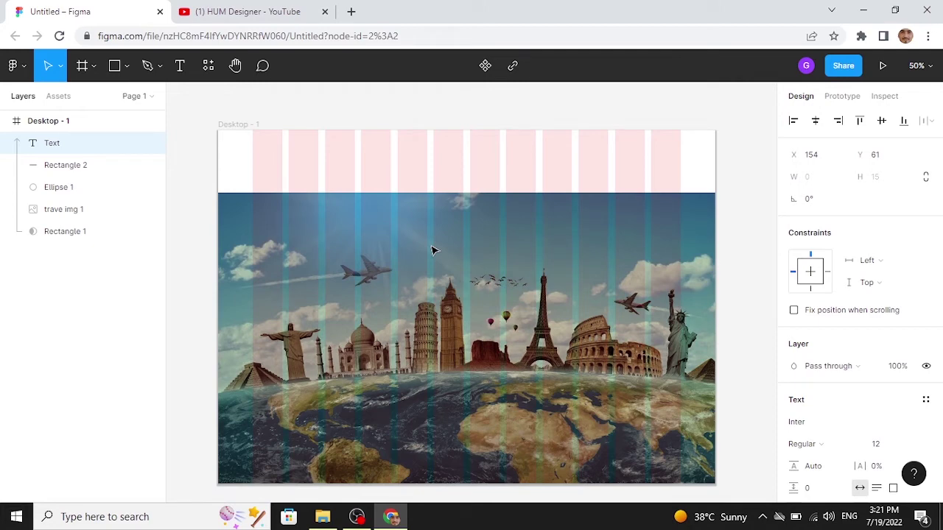
pyautogui.write('Travel')
pyautogui.click(351, 109)
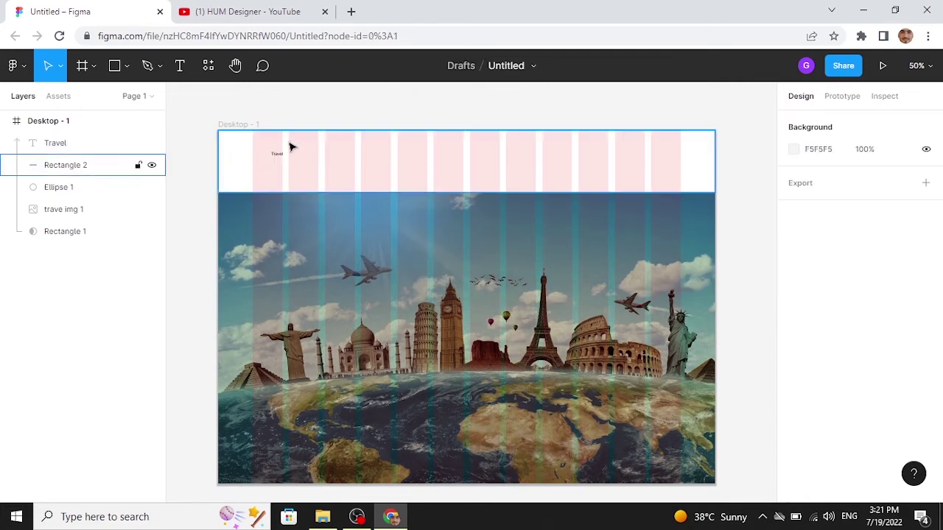
# - Set the Travel text to font size 40 in the Righteous typeface
pyautogui.click(279, 158)
pyautogui.scroll(-1, 626, 295)
pyautogui.scroll(-2, 865, 415)
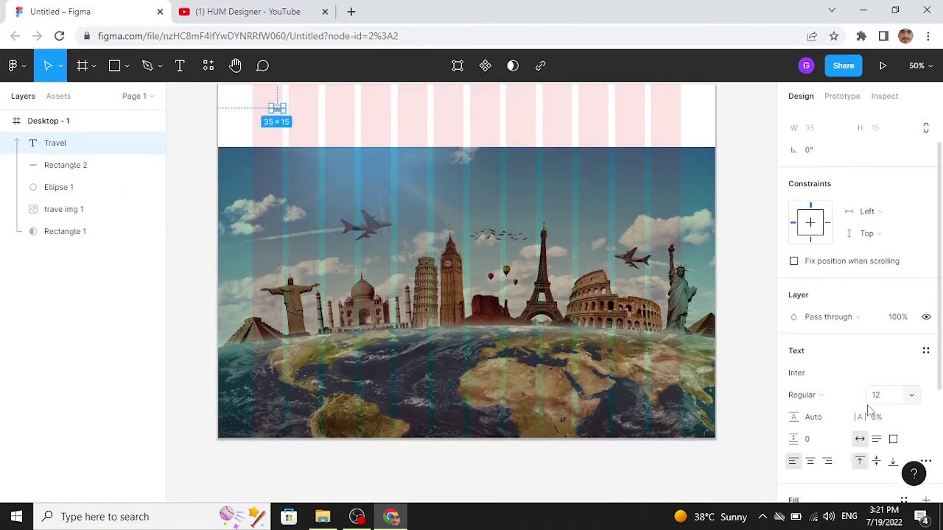
pyautogui.click(913, 354)
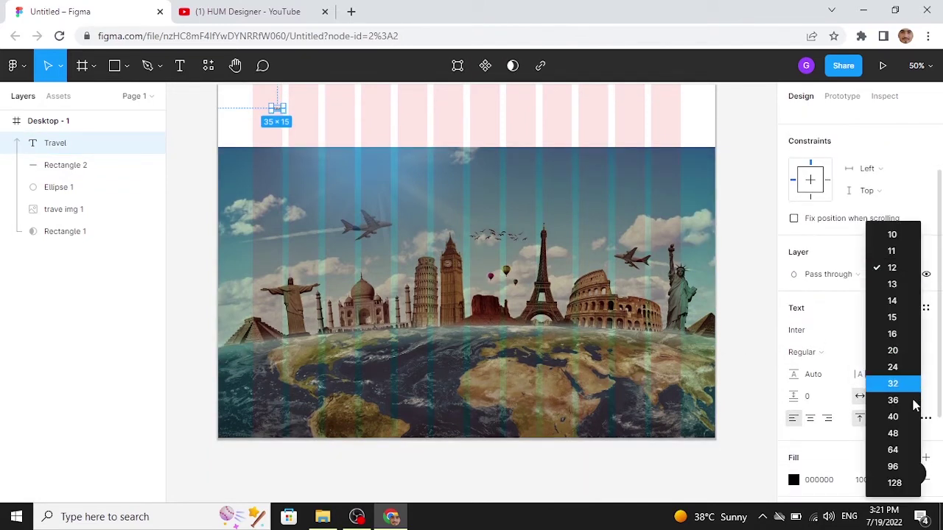
pyautogui.click(893, 416)
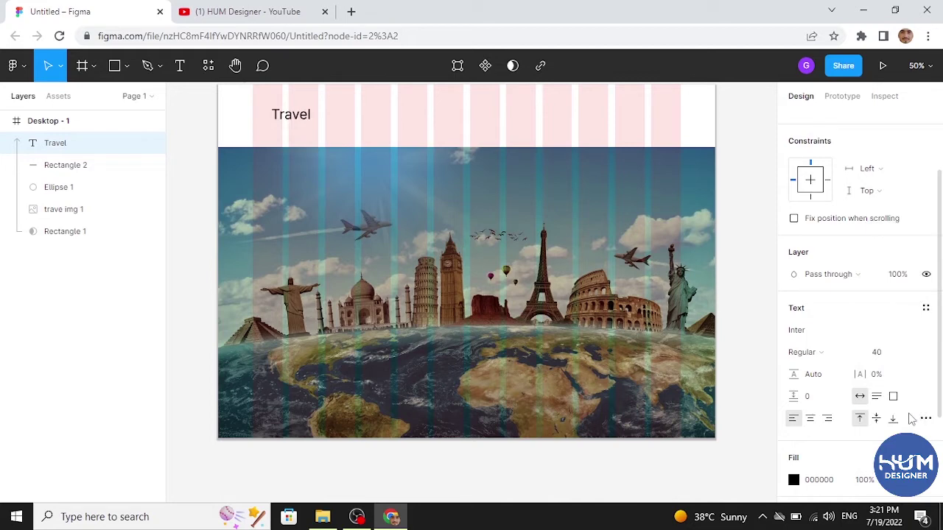
pyautogui.click(823, 331)
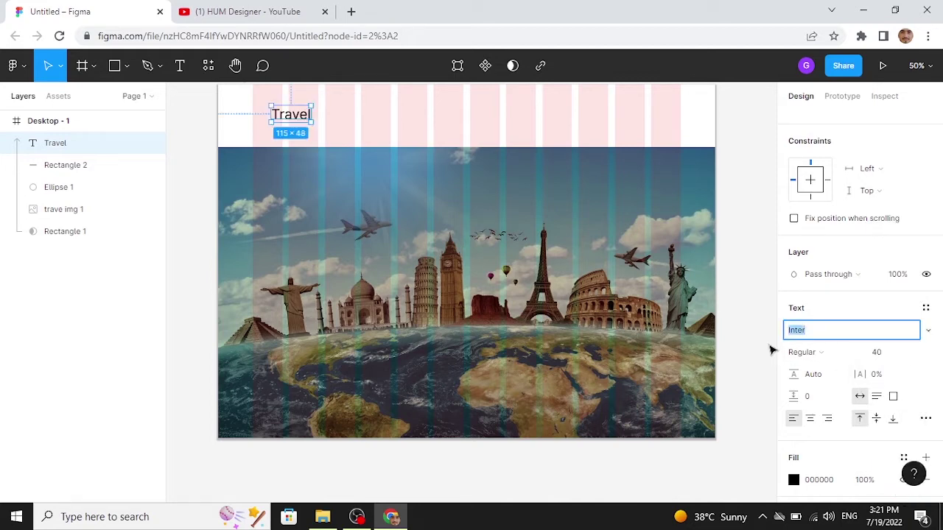
pyautogui.write('Righteous')
pyautogui.press('Return')
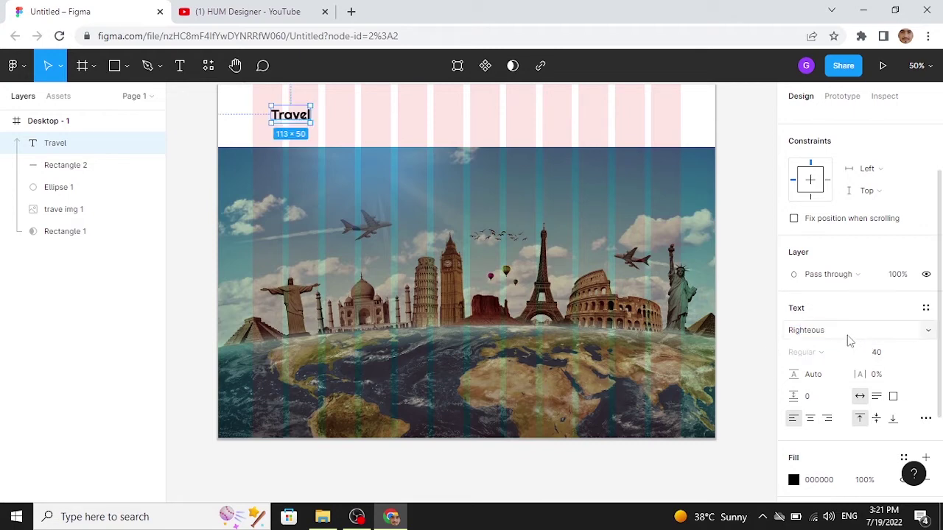
pyautogui.scroll(2, 402, 272)
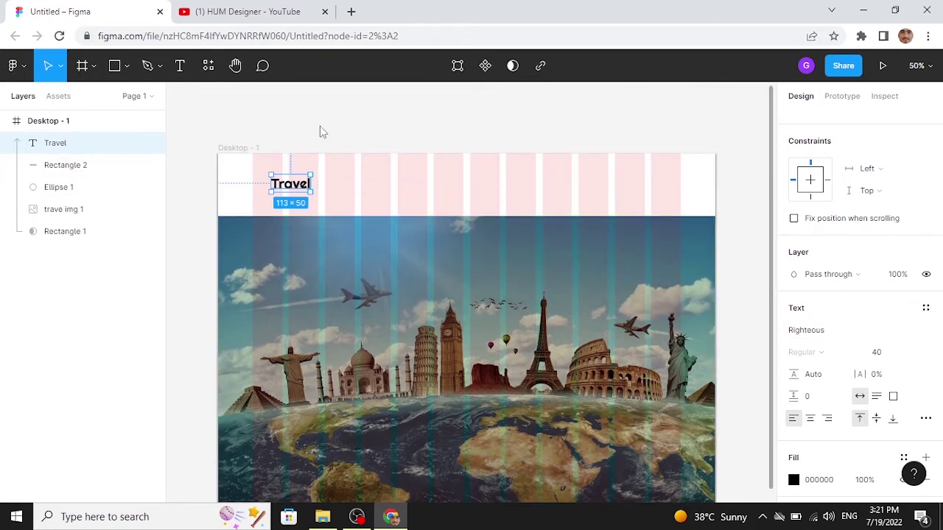
# - Align the Travel text and the white header rectangle on their vertical centers
pyautogui.click(319, 131)
pyautogui.click(305, 190)
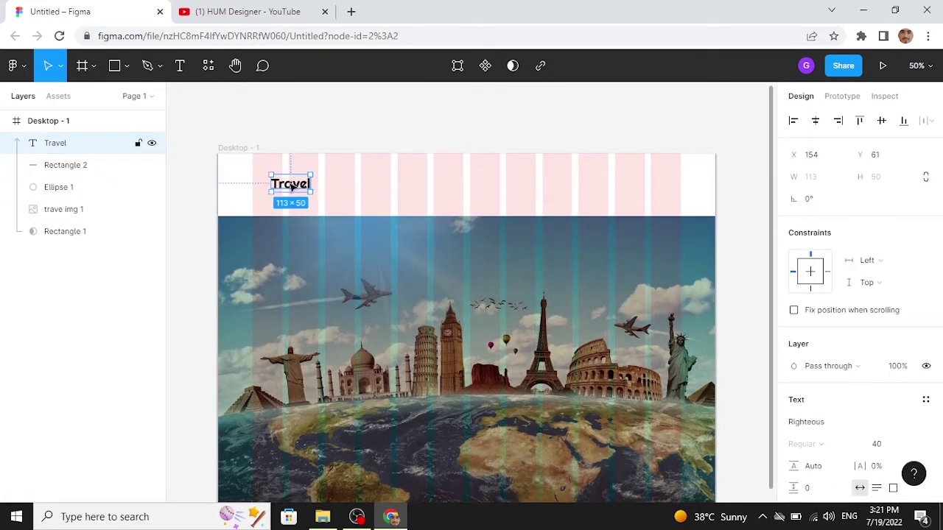
pyautogui.keyDown('shift'); pyautogui.click(237, 178); pyautogui.keyUp('shift')
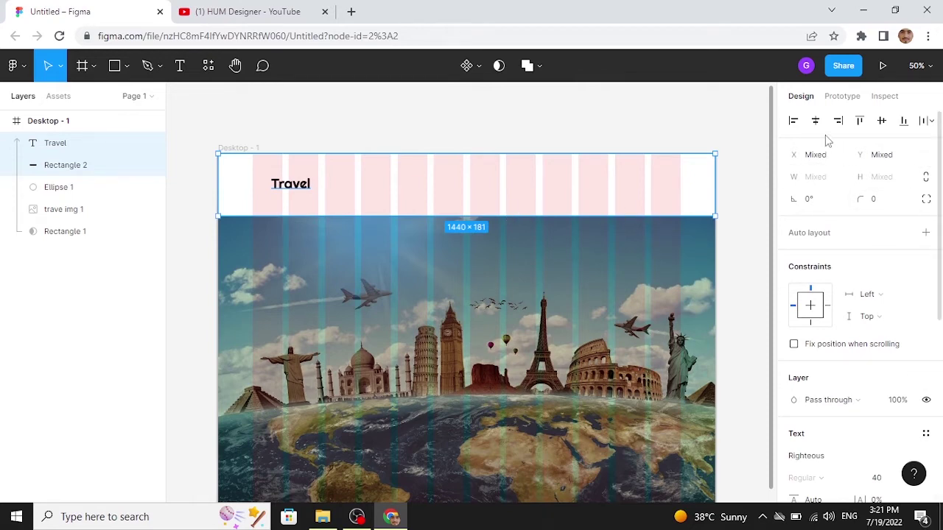
pyautogui.click(886, 124)
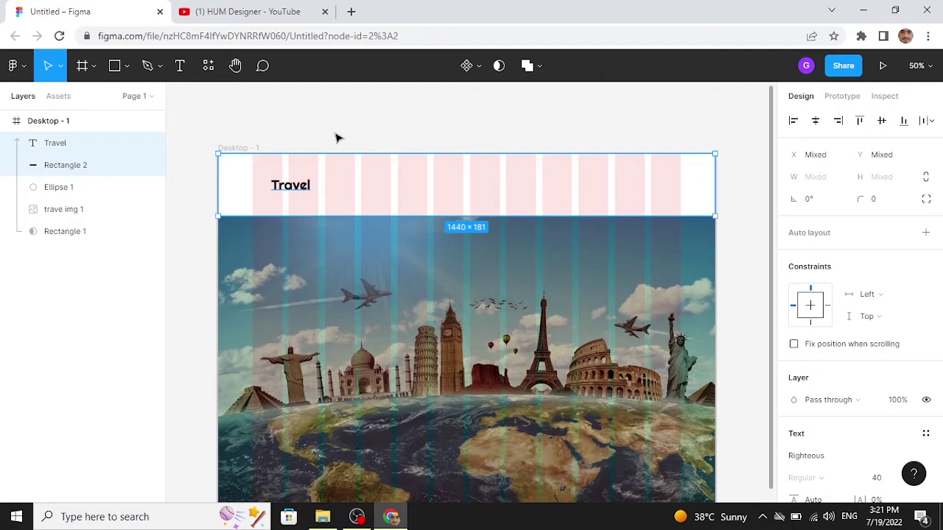
pyautogui.click(370, 116)
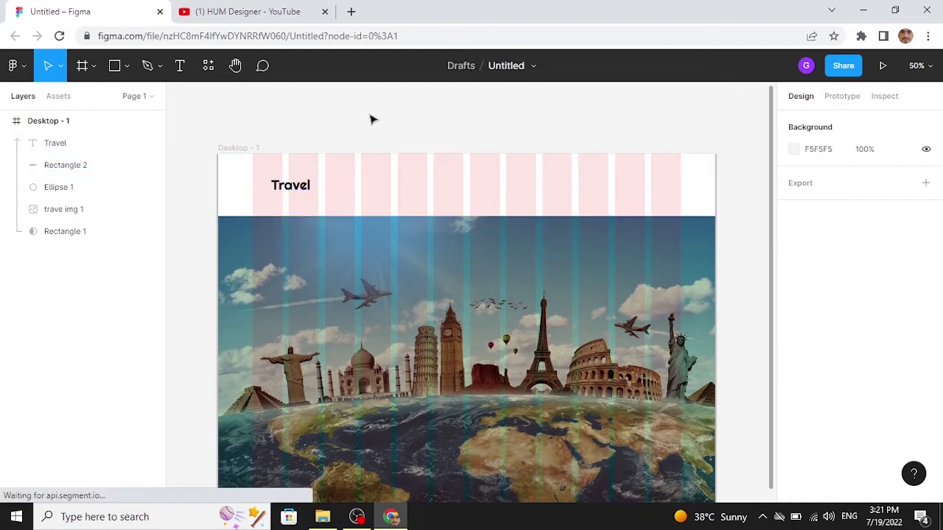
# - Nudge the Travel text left until it lines up with the start of the first grid column
pyautogui.click(302, 193)
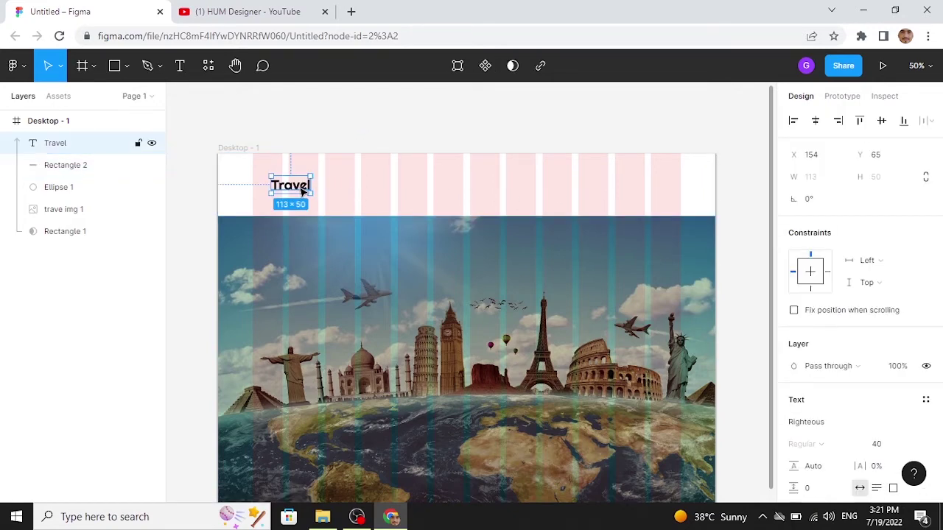
pyautogui.hotkey('shift', 'Left')
pyautogui.hotkey('shift', 'Left')
pyautogui.hotkey('shift', 'Left')
pyautogui.hotkey('shift', 'Left')
pyautogui.hotkey('shift', 'Left')
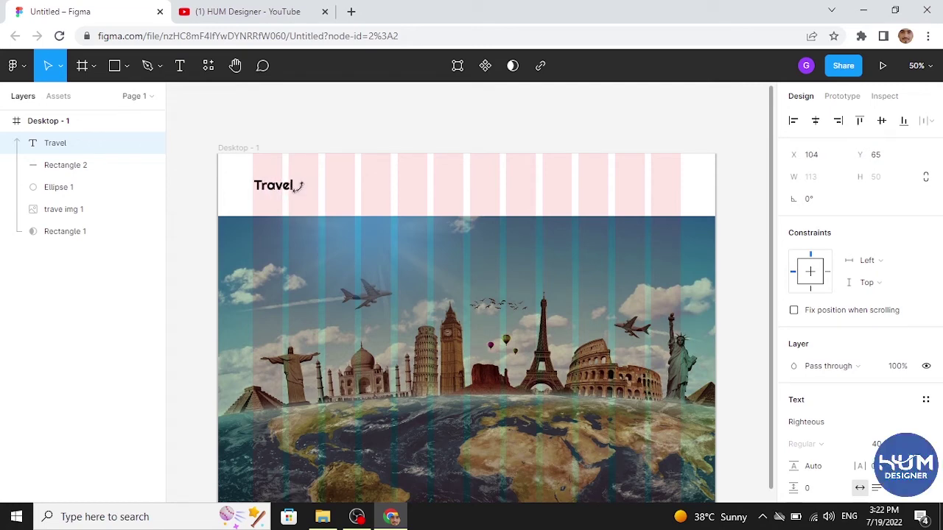
pyautogui.press('Left')
pyautogui.click(344, 122)
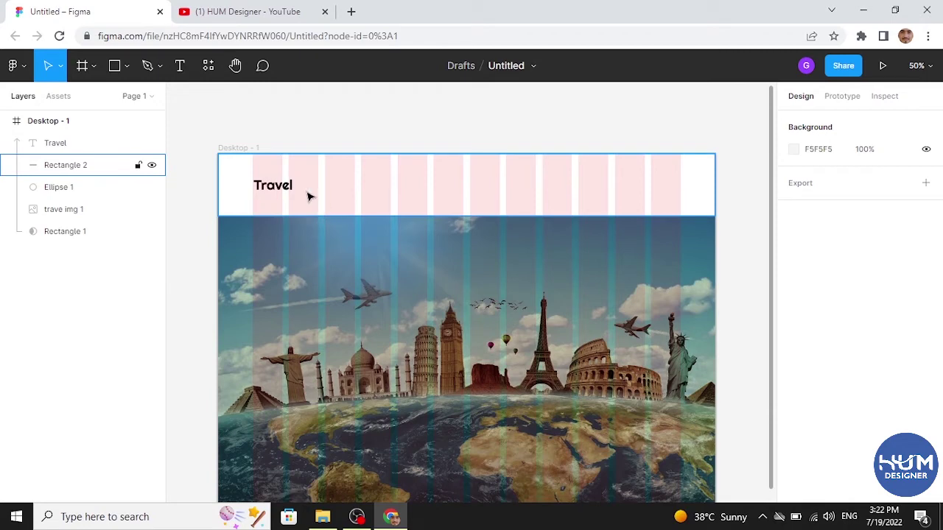
# - Duplicate the Travel text to its right within the header bar and set the copy's font to Roboto
pyautogui.moveTo(281, 188); pyautogui.dragTo(363, 189)
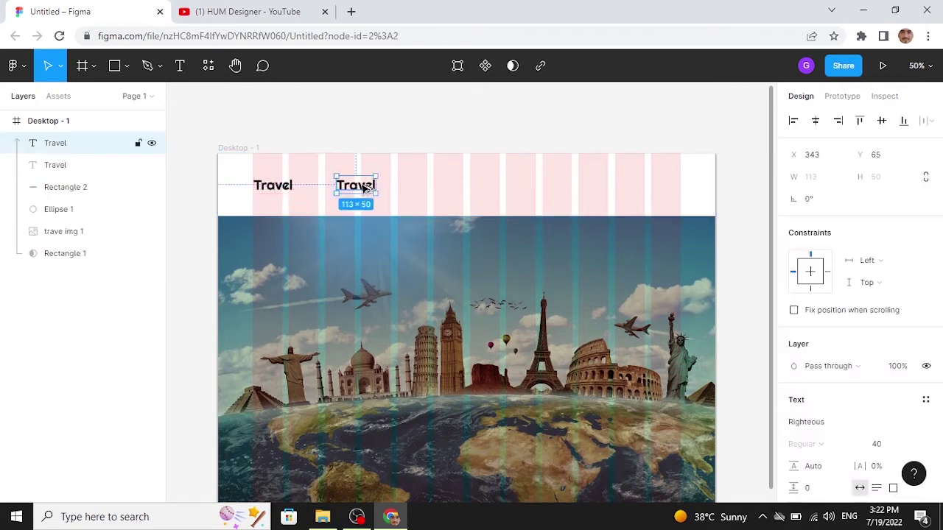
pyautogui.scroll(-2, 821, 338)
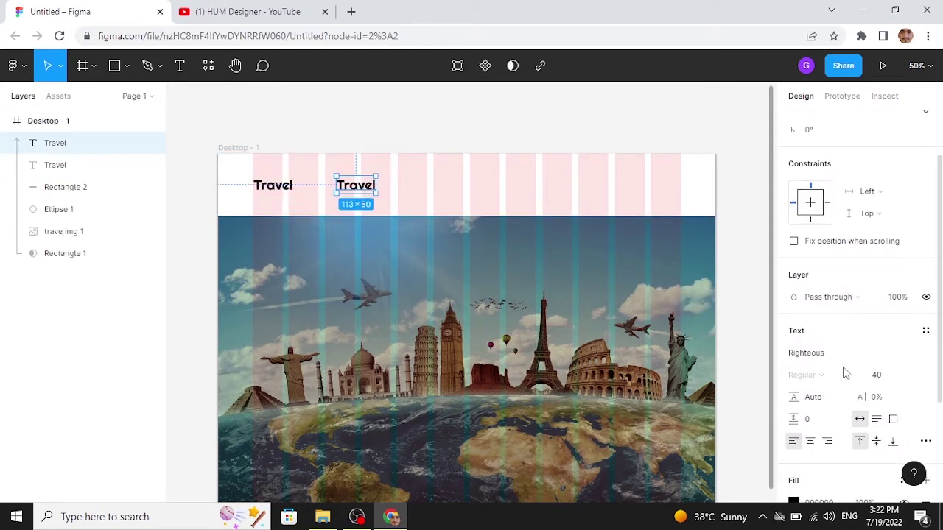
pyautogui.click(830, 355)
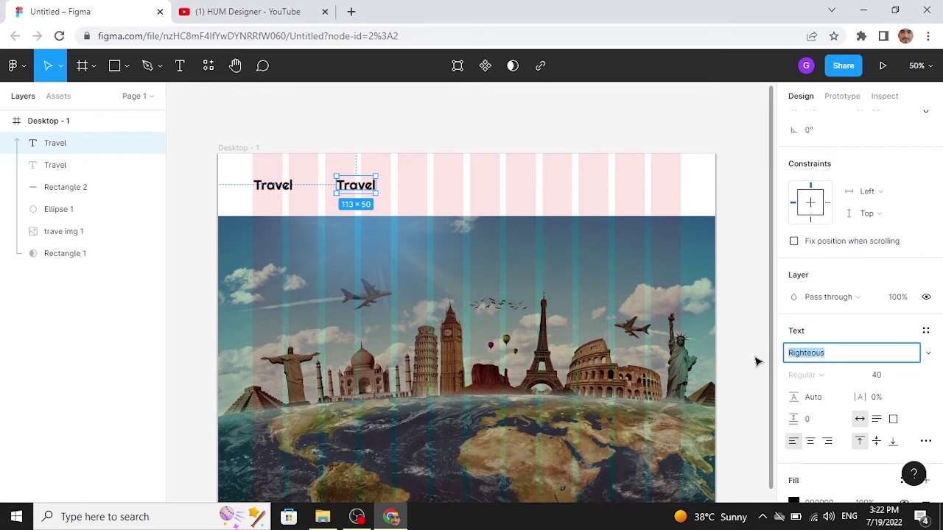
pyautogui.write('Roboto')
pyautogui.press('Return')
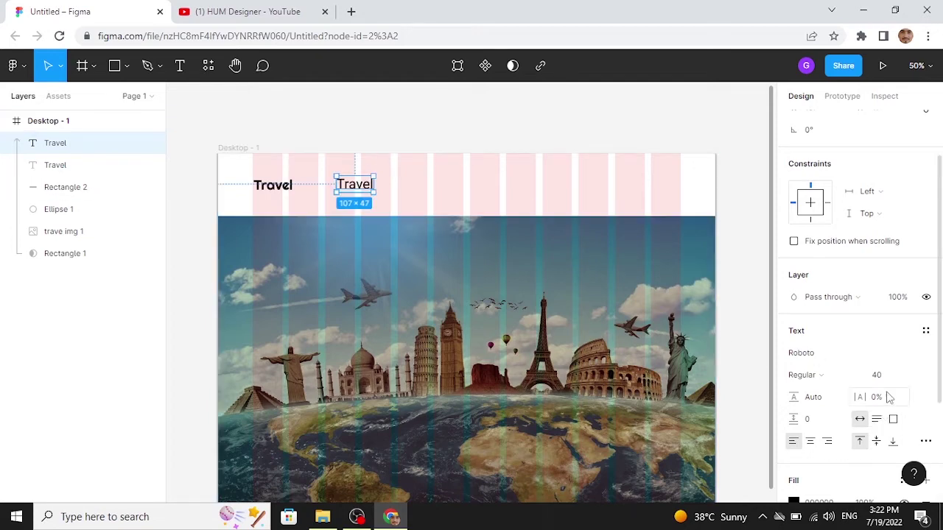
# - Set the duplicated text's font size to 24 and change its wording to "Home"
pyautogui.click(912, 376)
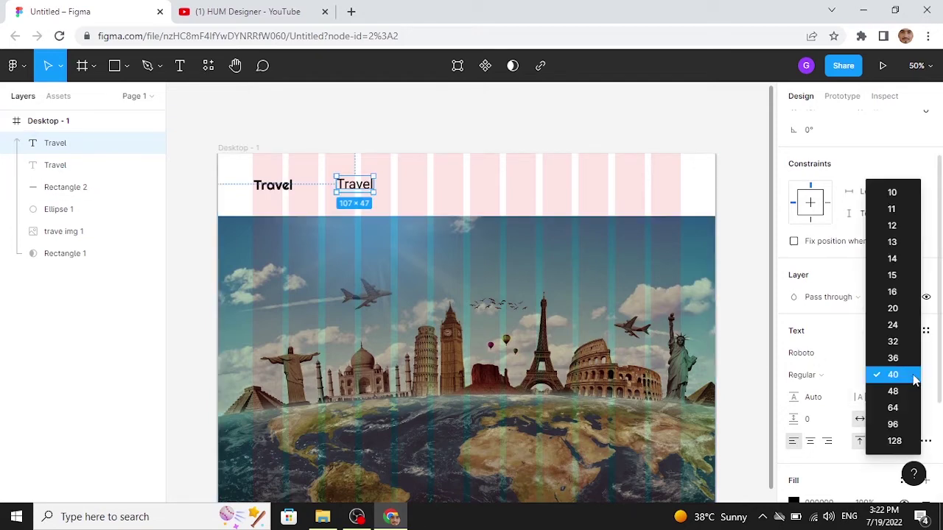
pyautogui.click(901, 326)
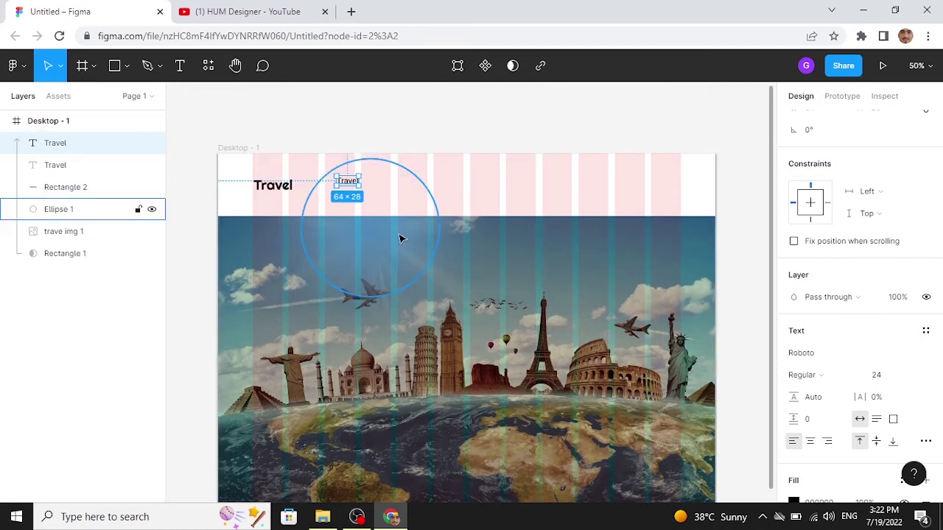
pyautogui.click(377, 147)
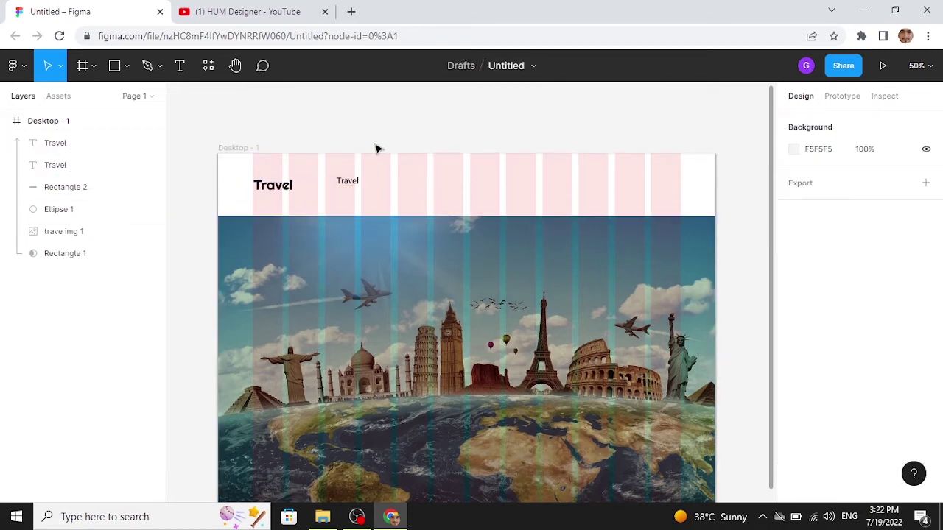
pyautogui.doubleClick(351, 188)
pyautogui.write('Home')
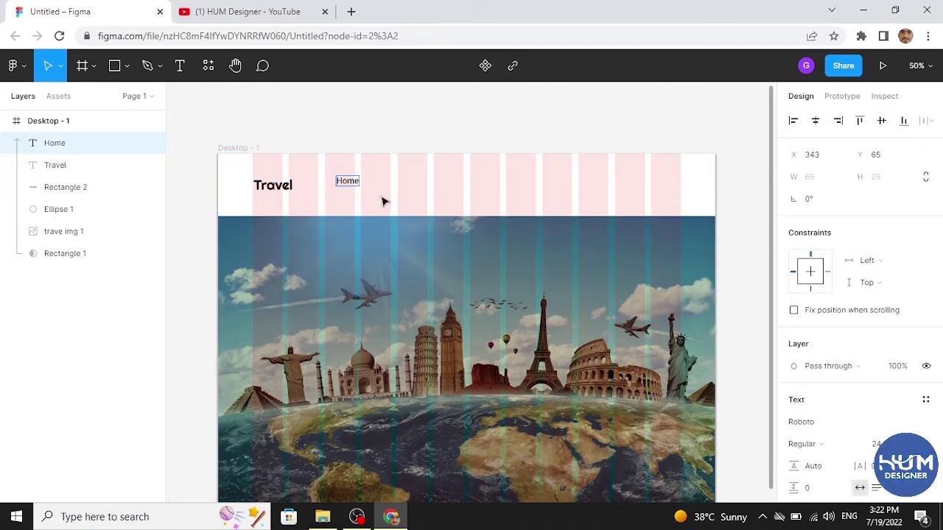
# - Duplicate the Home text four times to its right, keeping the copies evenly spaced in one row along the header bar
pyautogui.click(358, 145)
pyautogui.moveTo(351, 184); pyautogui.dragTo(533, 185)
pyautogui.click(455, 130)
pyautogui.click(479, 134)
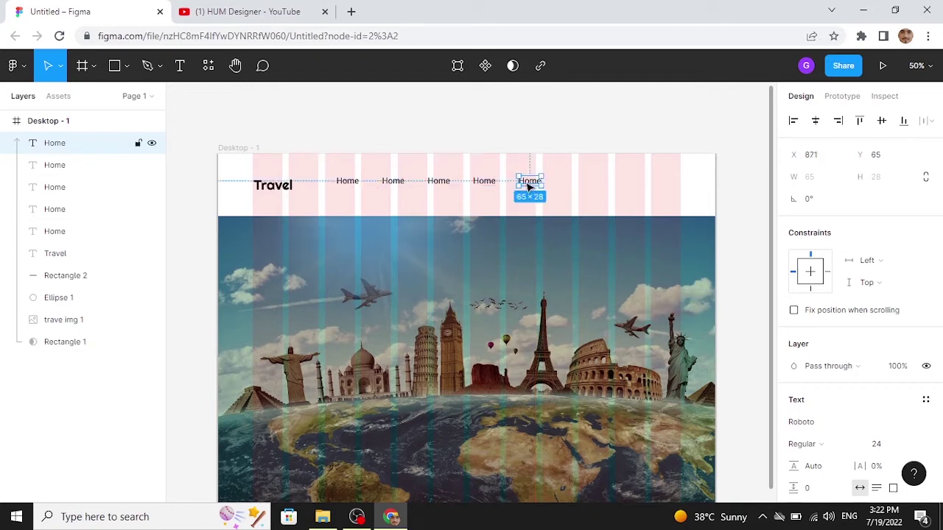
# - Change the wording of the second menu text to "Trip" and the third to "Voucher"
pyautogui.click(396, 183)
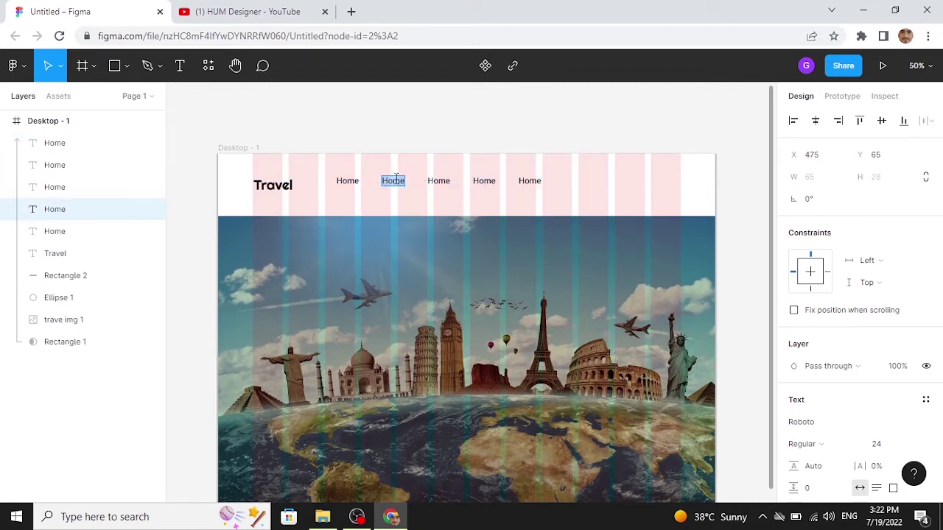
pyautogui.write('Trip')
pyautogui.click(442, 182)
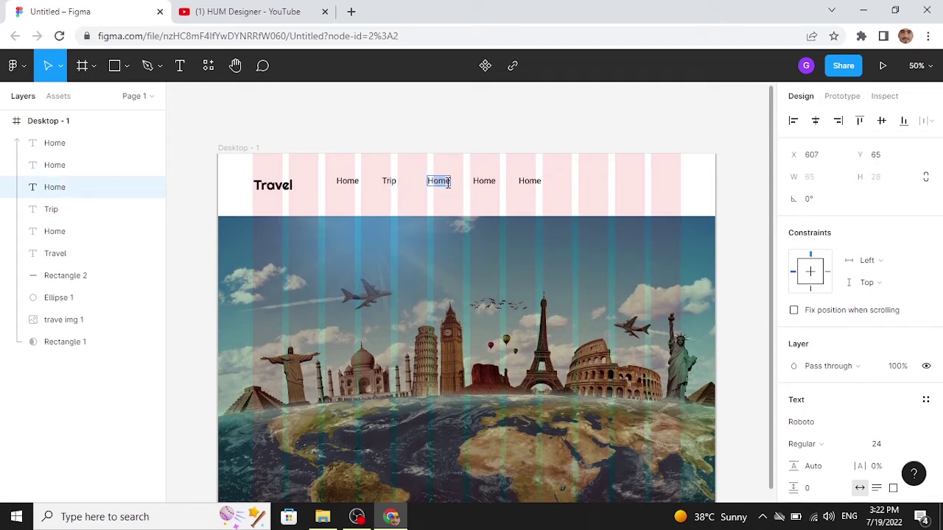
pyautogui.write('Voucher')
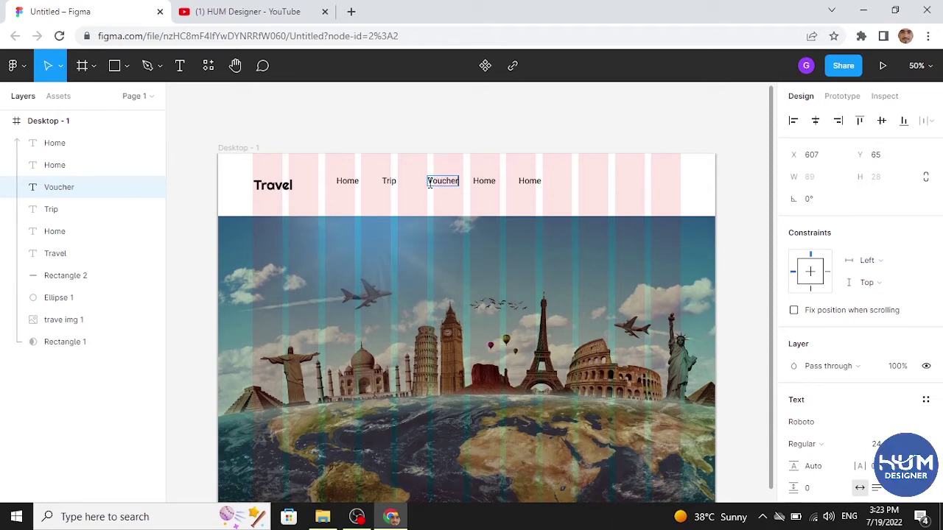
# - Change the wording of the fourth menu text to "E-Ticket" and the fifth to "About"
pyautogui.doubleClick(493, 182)
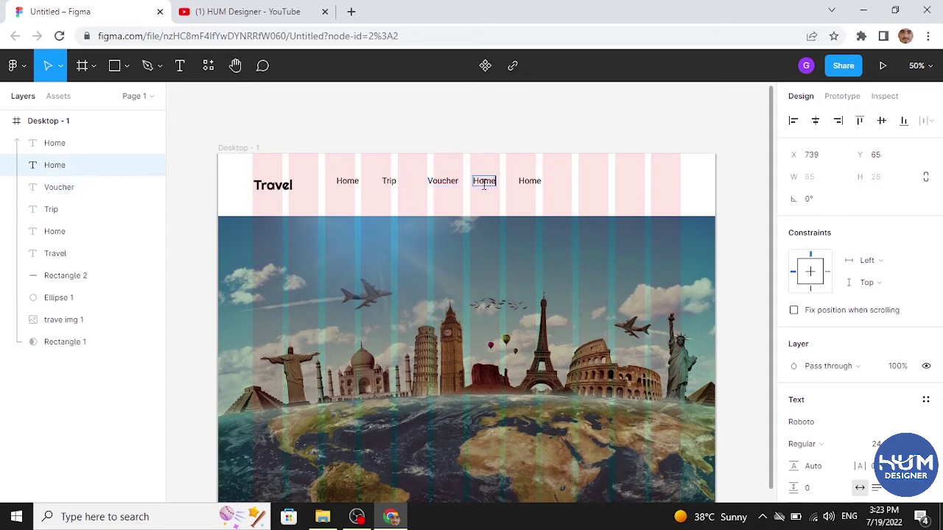
pyautogui.doubleClick(484, 184)
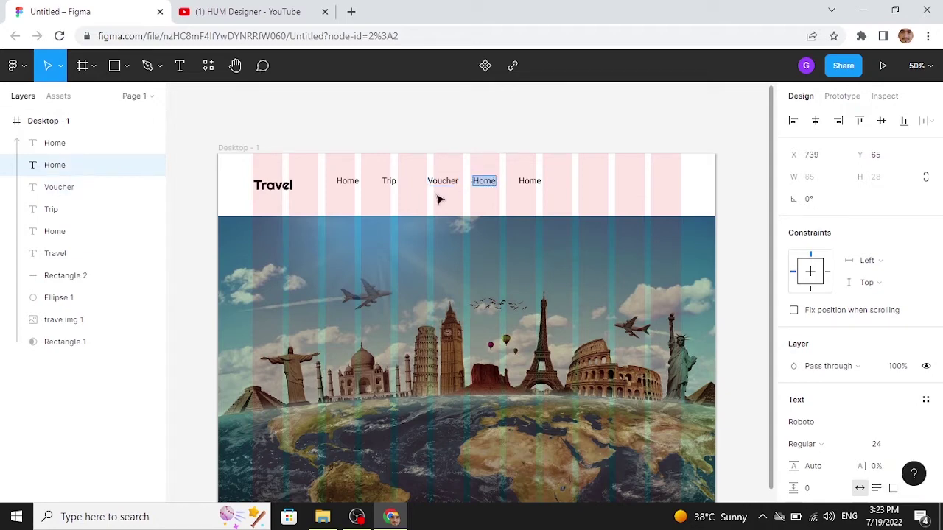
pyautogui.write('E-Ticket')
pyautogui.click(538, 181)
pyautogui.doubleClick(524, 183)
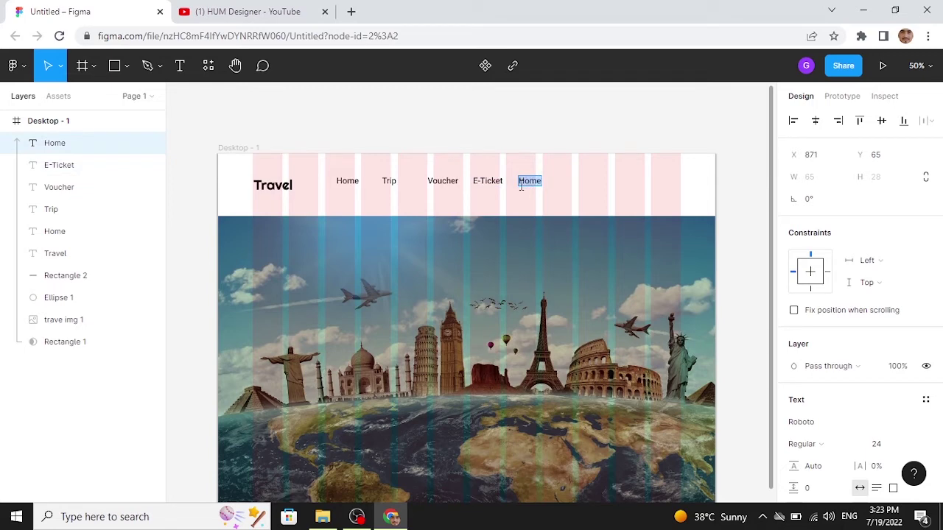
pyautogui.write('About')
pyautogui.press('Escape')
pyautogui.click(528, 121)
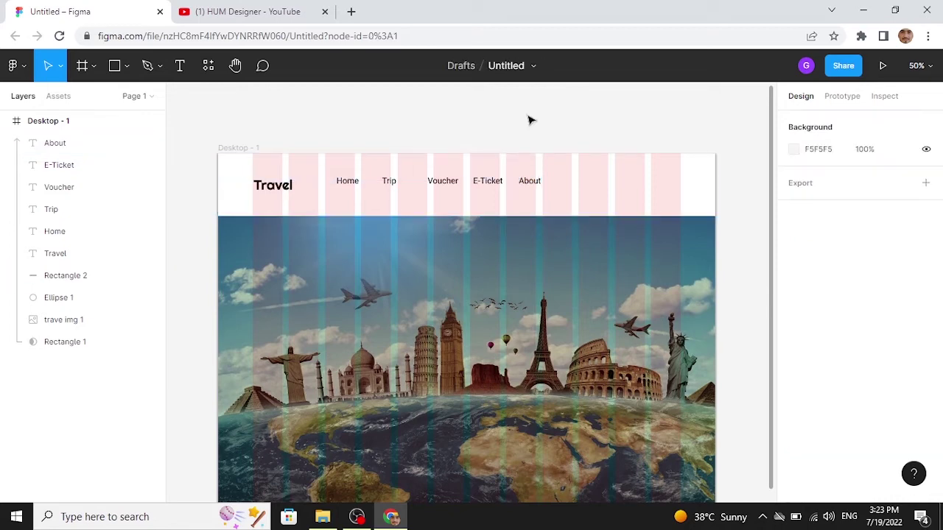
# - Select the five menu texts Home, Trip, Voucher, E-Ticket and About together
pyautogui.click(536, 183)
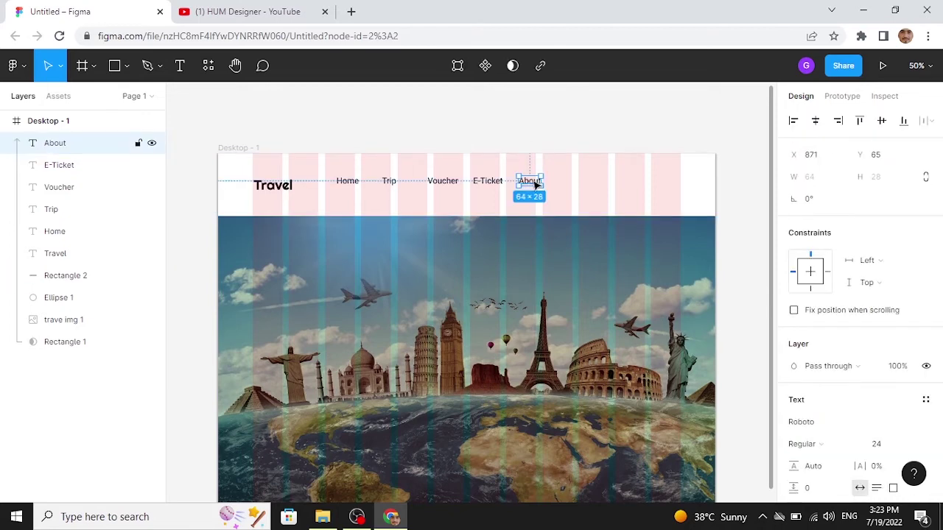
pyautogui.keyDown('shift'); pyautogui.click(486, 182); pyautogui.keyUp('shift')
pyautogui.keyDown('shift'); pyautogui.click(444, 181); pyautogui.keyUp('shift')
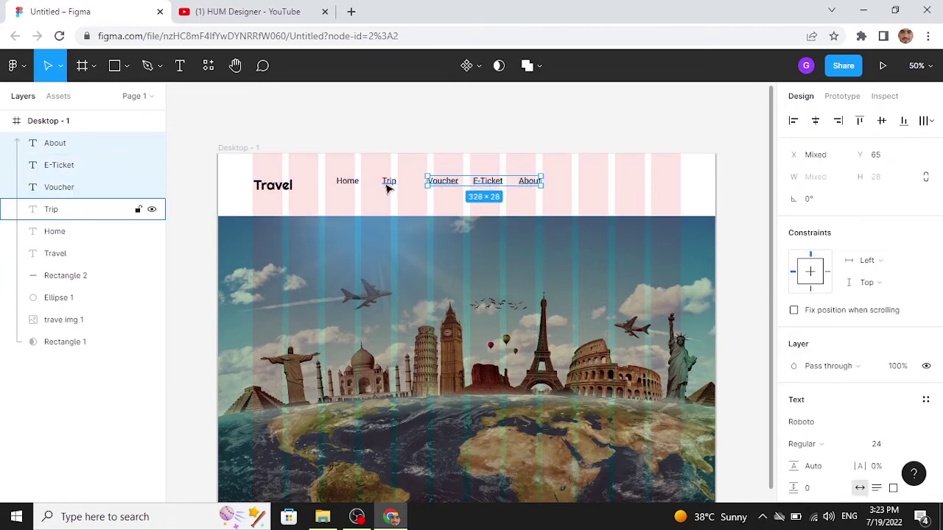
pyautogui.keyDown('shift'); pyautogui.click(391, 184); pyautogui.keyUp('shift')
pyautogui.keyDown('shift'); pyautogui.click(352, 182); pyautogui.keyUp('shift')
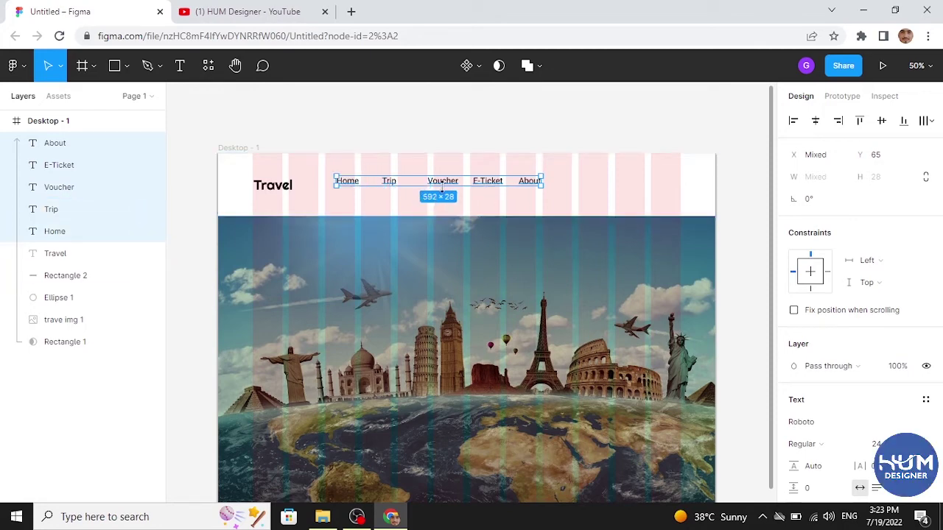
pyautogui.hotkey('shift', '0')
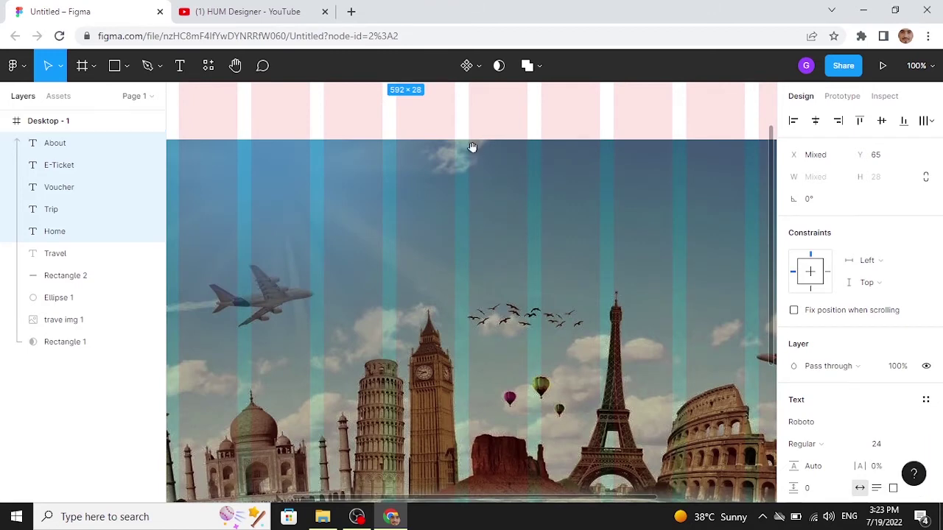
pyautogui.moveTo(473, 147); pyautogui.dragTo(528, 283)
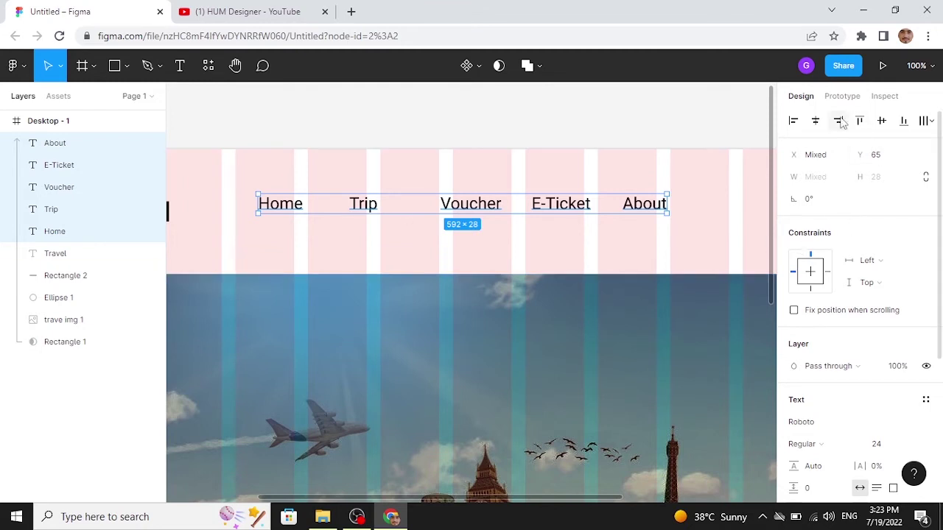
pyautogui.click(931, 124)
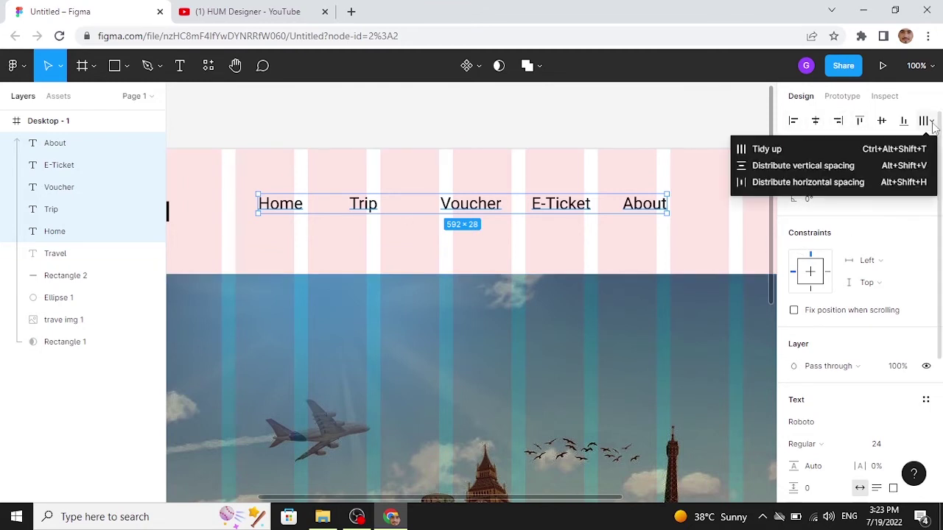
pyautogui.click(774, 151)
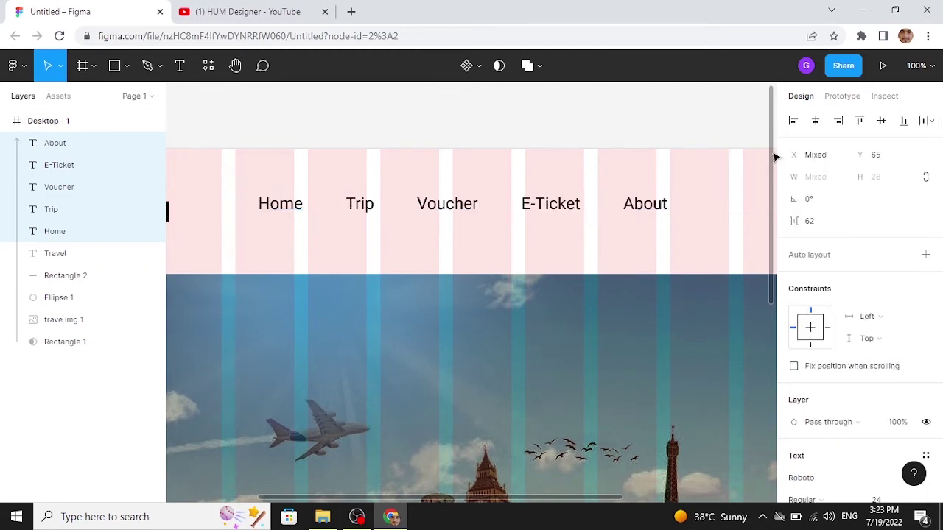
pyautogui.hotkey('ctrl', 'z')
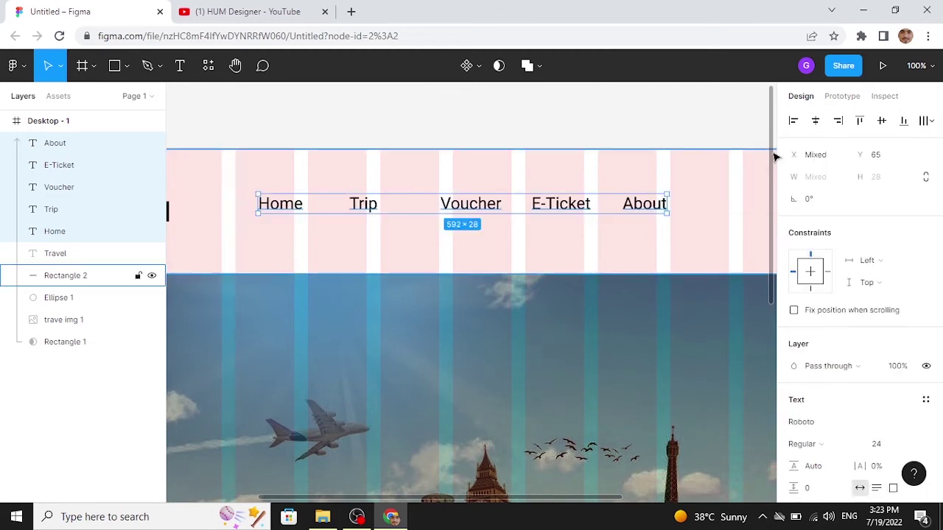
# - Distribute the horizontal spacing evenly between the five selected menu texts
pyautogui.click(931, 124)
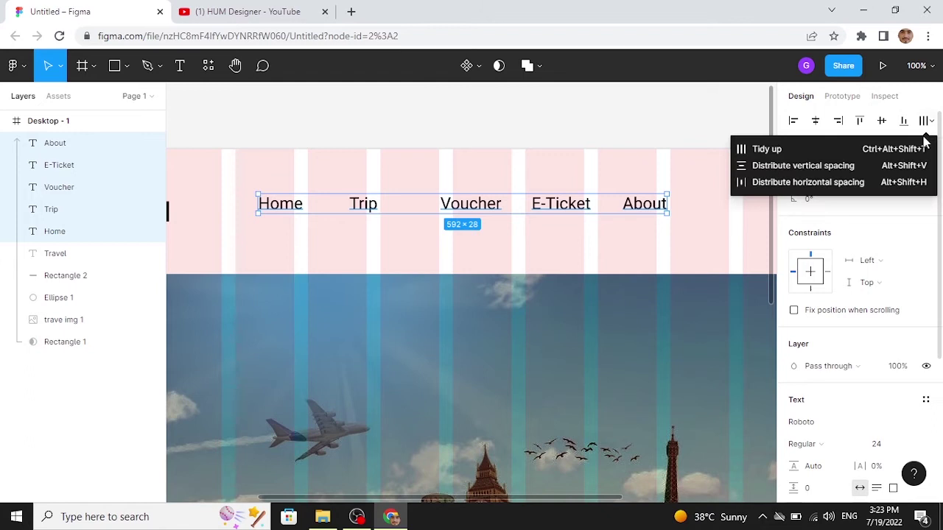
pyautogui.click(827, 189)
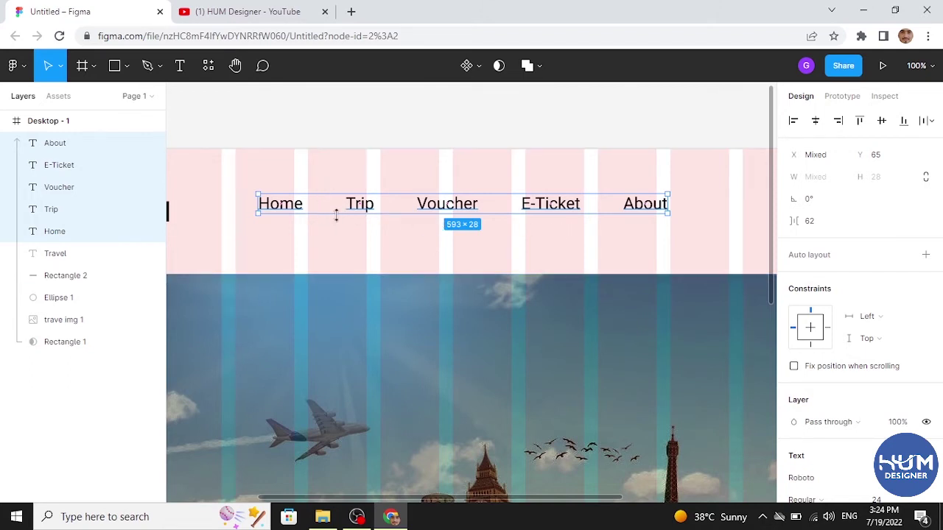
pyautogui.click(608, 119)
# - Align the five menu texts and the Travel text on their vertical centers within the header bar
pyautogui.press('-')
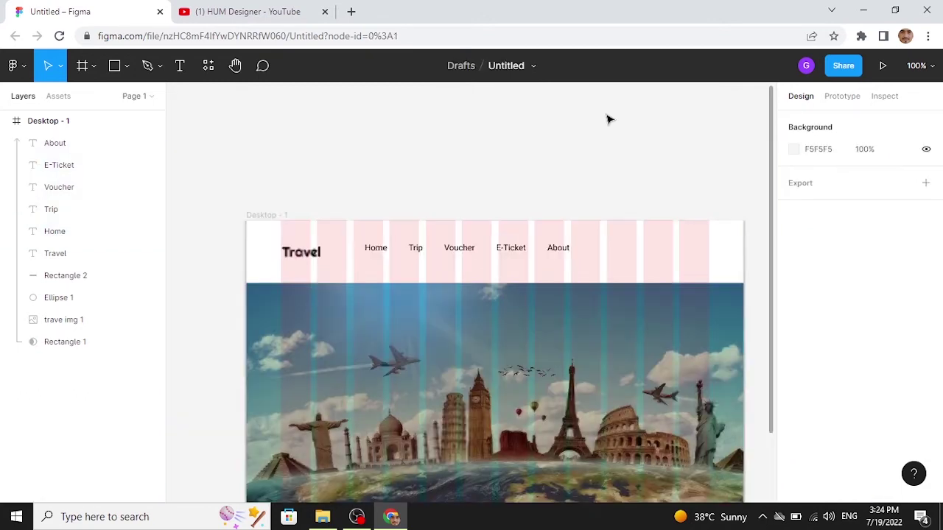
pyautogui.moveTo(541, 330); pyautogui.dragTo(511, 245)
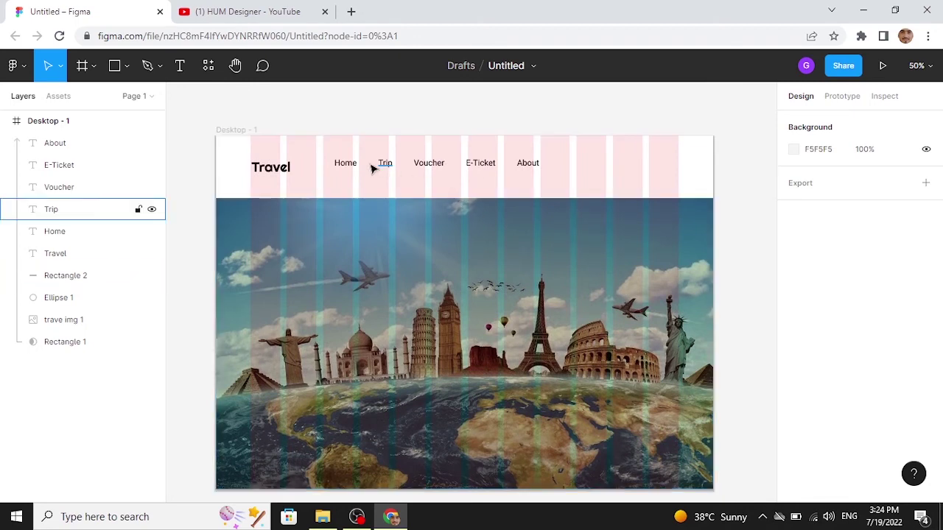
pyautogui.click(343, 165)
pyautogui.keyDown('shift'); pyautogui.click(390, 165); pyautogui.keyUp('shift')
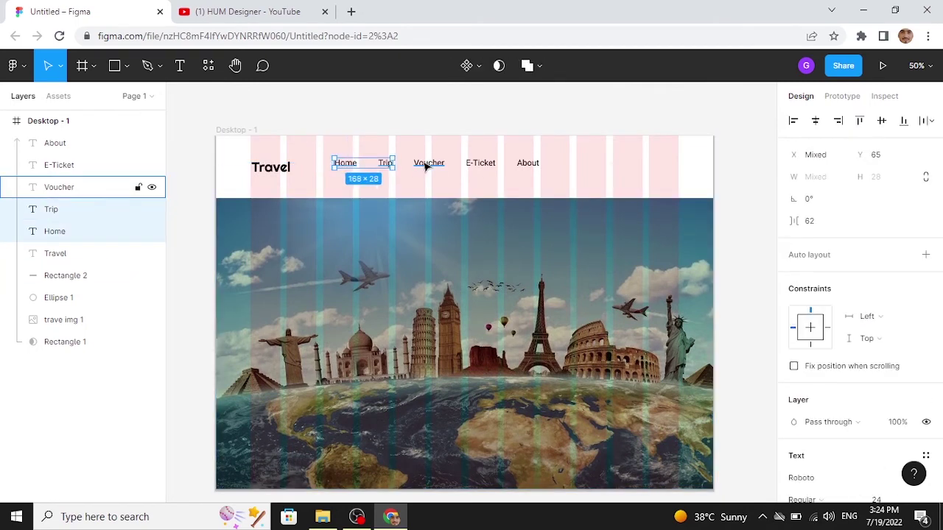
pyautogui.keyDown('shift'); pyautogui.click(430, 163); pyautogui.keyUp('shift')
pyautogui.keyDown('shift'); pyautogui.click(480, 163); pyautogui.keyUp('shift')
pyautogui.keyDown('shift'); pyautogui.click(522, 166); pyautogui.keyUp('shift')
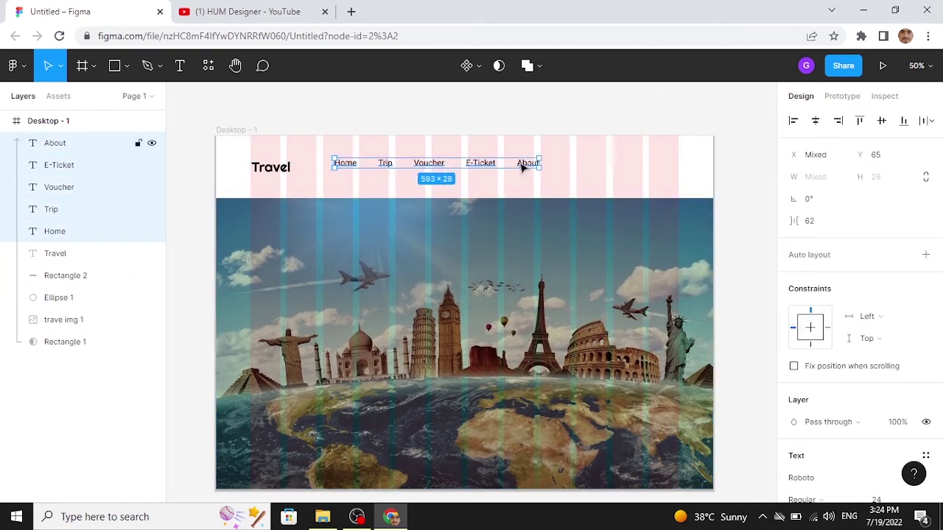
pyautogui.keyDown('shift'); pyautogui.click(286, 174); pyautogui.keyUp('shift')
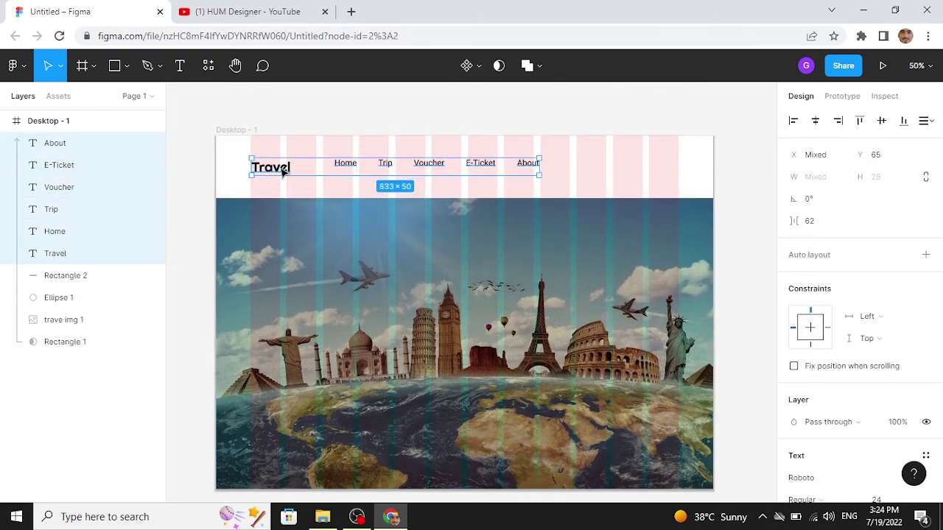
pyautogui.click(904, 121)
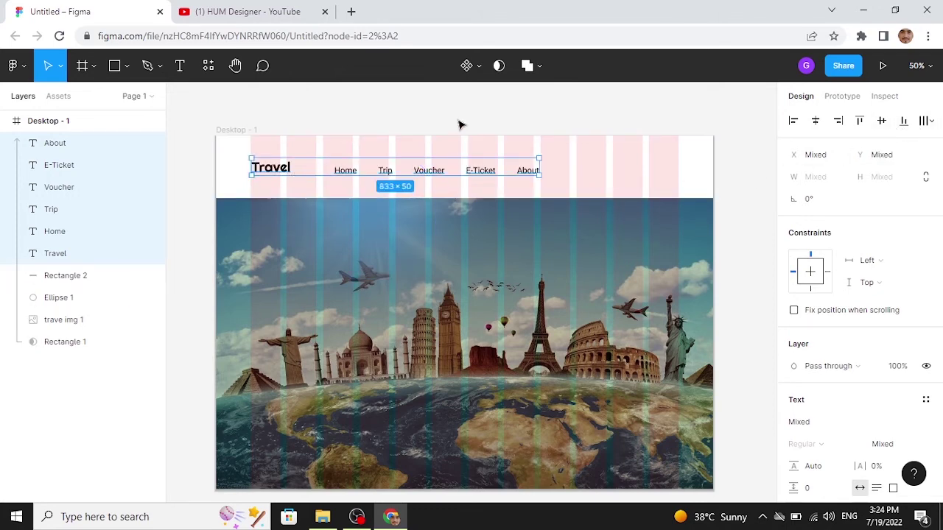
pyautogui.hotkey('ctrl', 'z')
pyautogui.click(619, 173)
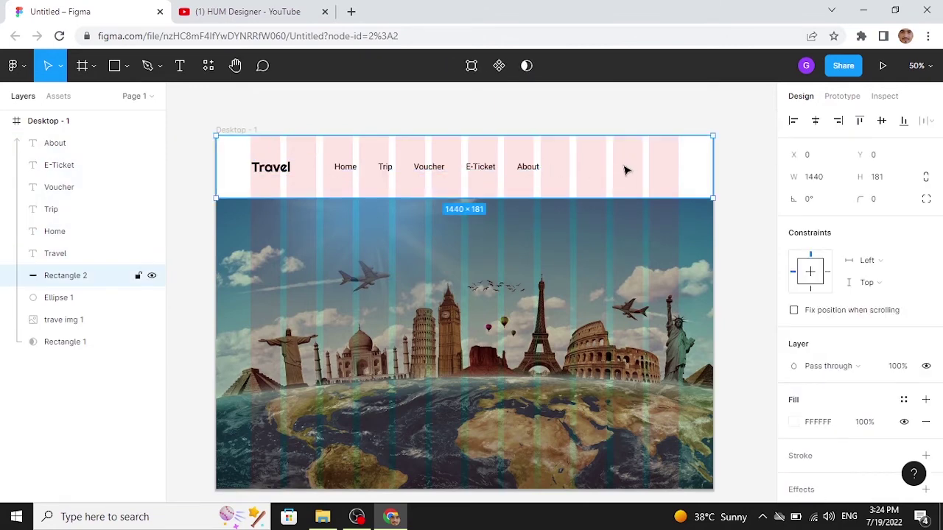
pyautogui.click(623, 131)
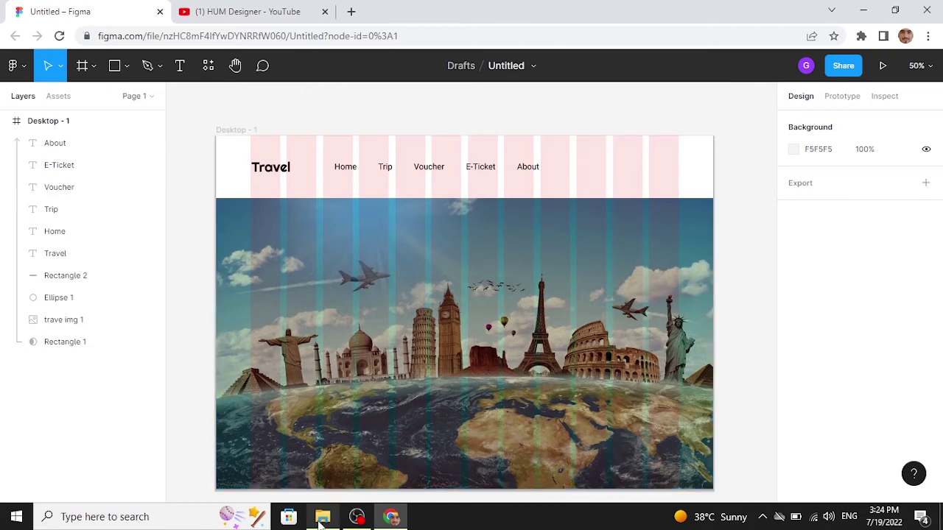
# - Draw a circle of about 114 × 114 over the airplane in the travel image and fill it with white, FFFFFF
pyautogui.click(127, 66)
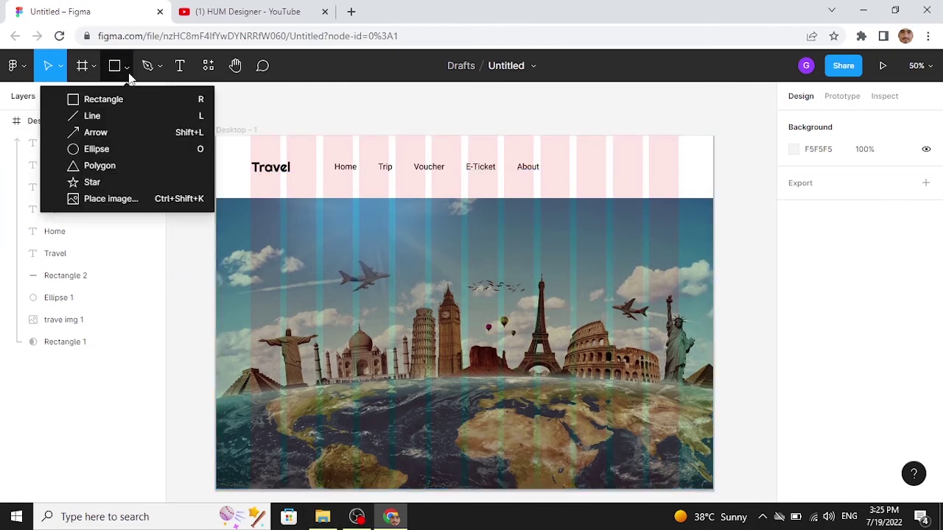
pyautogui.click(121, 146)
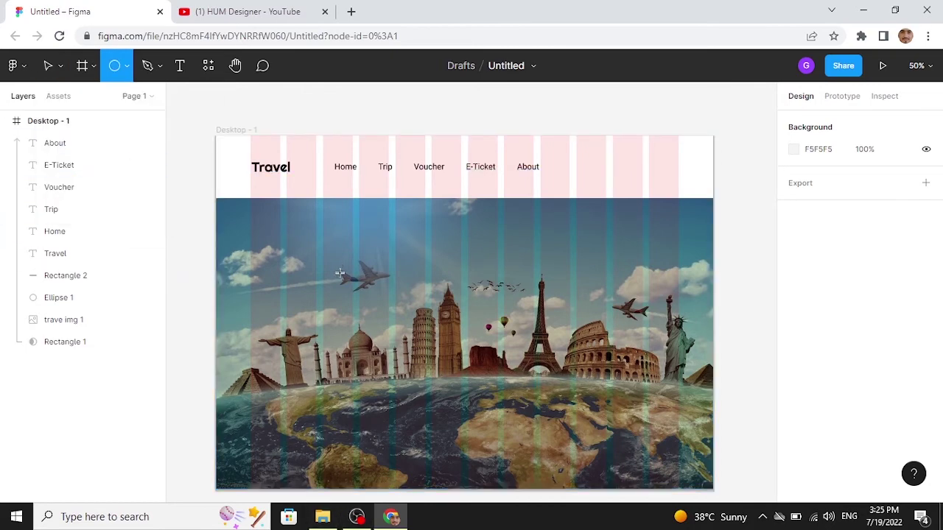
pyautogui.moveTo(337, 266); pyautogui.dragTo(376, 305)
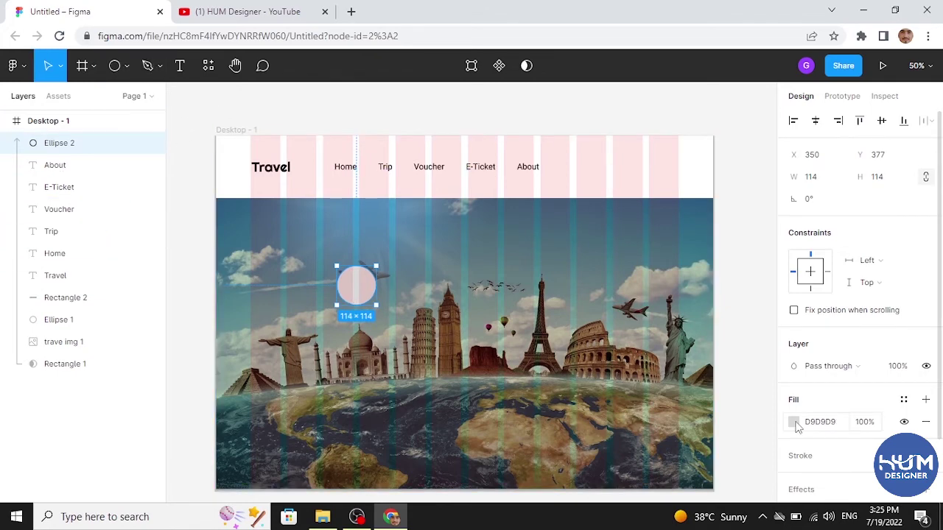
pyautogui.click(794, 422)
pyautogui.moveTo(622, 175); pyautogui.dragTo(612, 159)
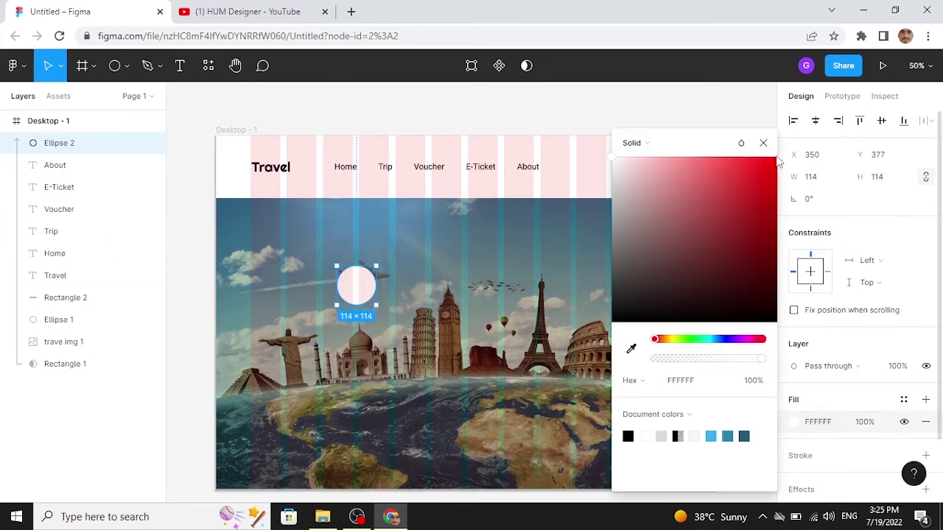
pyautogui.click(763, 143)
# - Bring the search_essential_app_icon image from the Downloads folder in File Explorer into the design and place it on the white circle
pyautogui.click(322, 516)
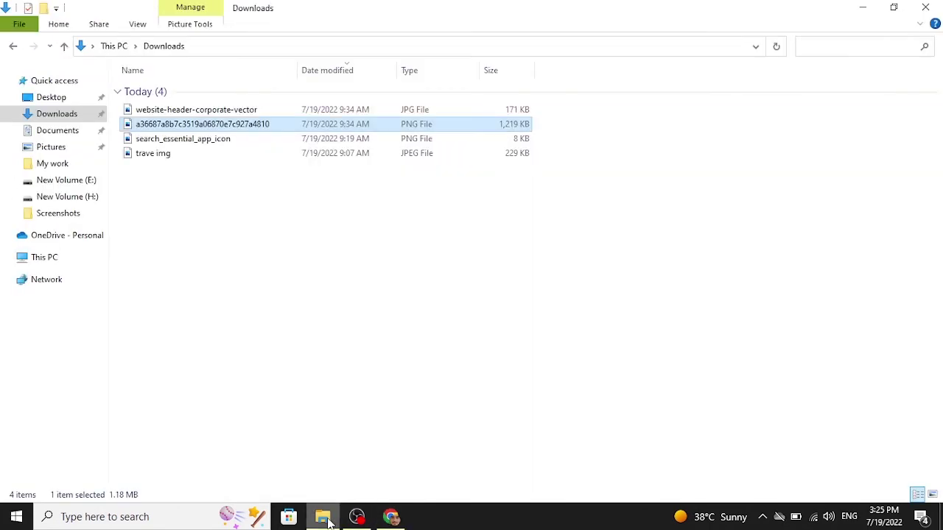
pyautogui.moveTo(185, 144); pyautogui.dragTo(486, 307)
pyautogui.moveTo(573, 398); pyautogui.dragTo(366, 290)
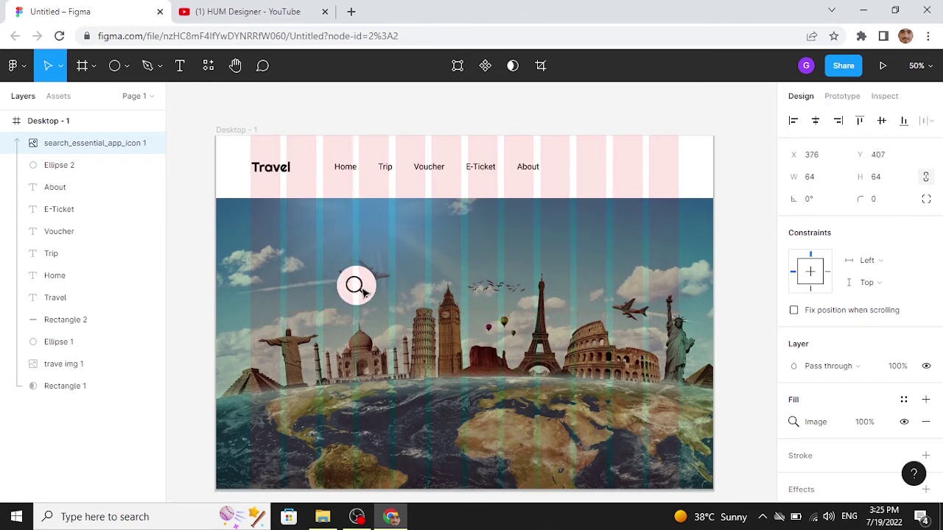
# - Center the search icon on the white circle both horizontally and vertically
pyautogui.keyDown('shift'); pyautogui.click(372, 289); pyautogui.keyUp('shift')
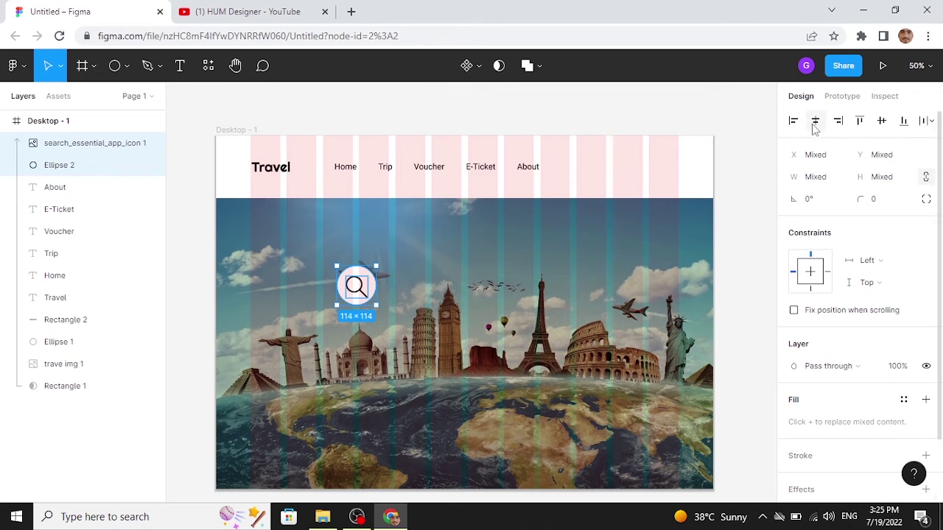
pyautogui.click(815, 124)
pyautogui.click(883, 123)
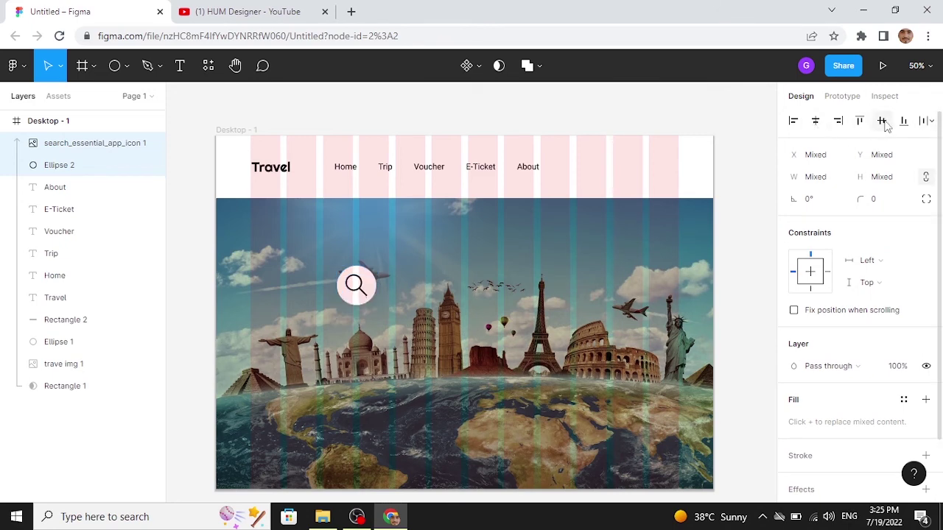
pyautogui.press('Escape')
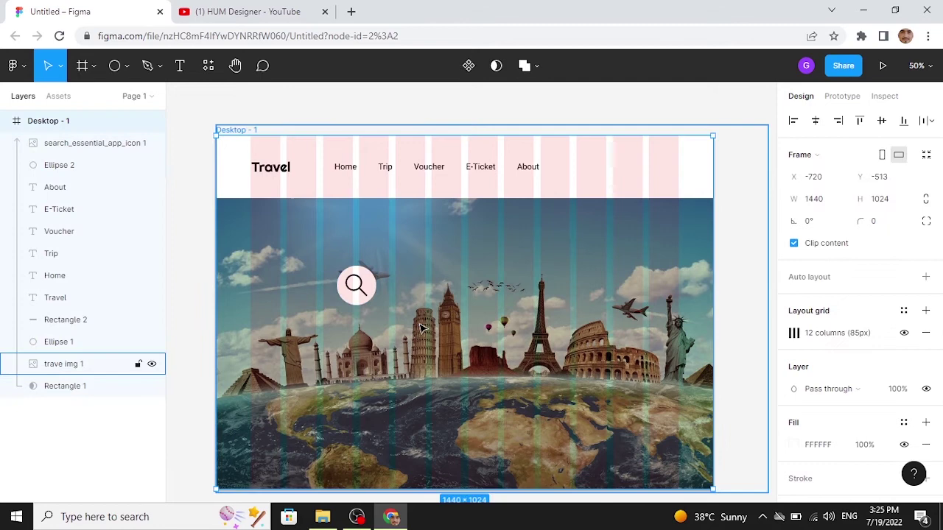
# - Nudge the search icon on the white circle slightly and open the Color Overlay plugin for it
pyautogui.click(356, 286)
pyautogui.moveTo(361, 289); pyautogui.dragTo(366, 292)
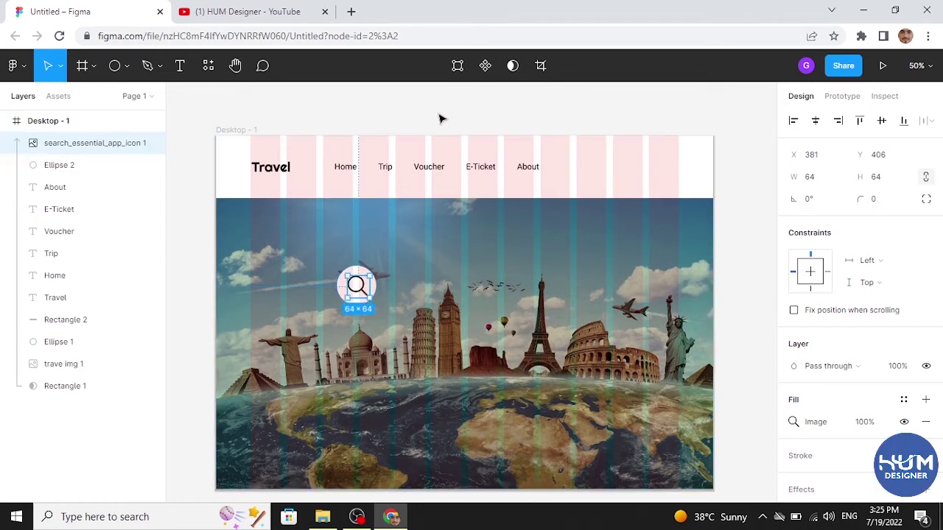
pyautogui.press('Escape')
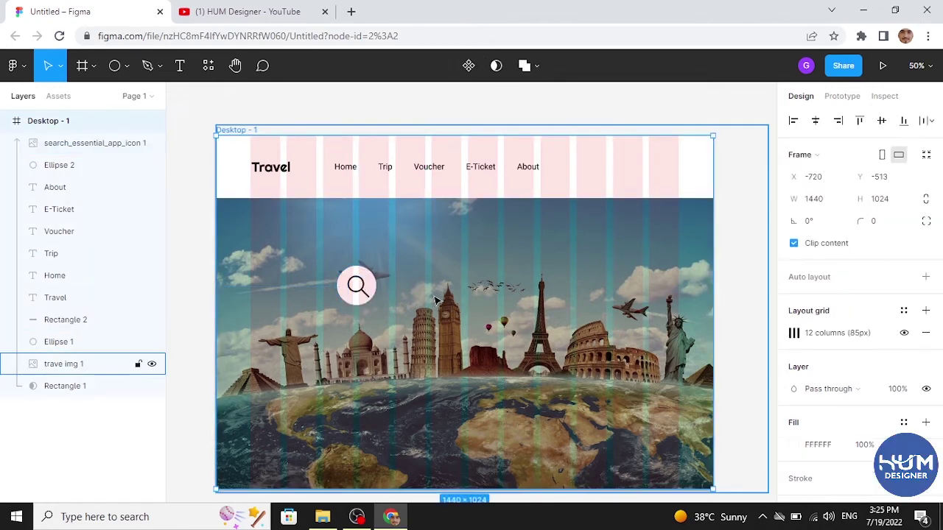
pyautogui.click(365, 293)
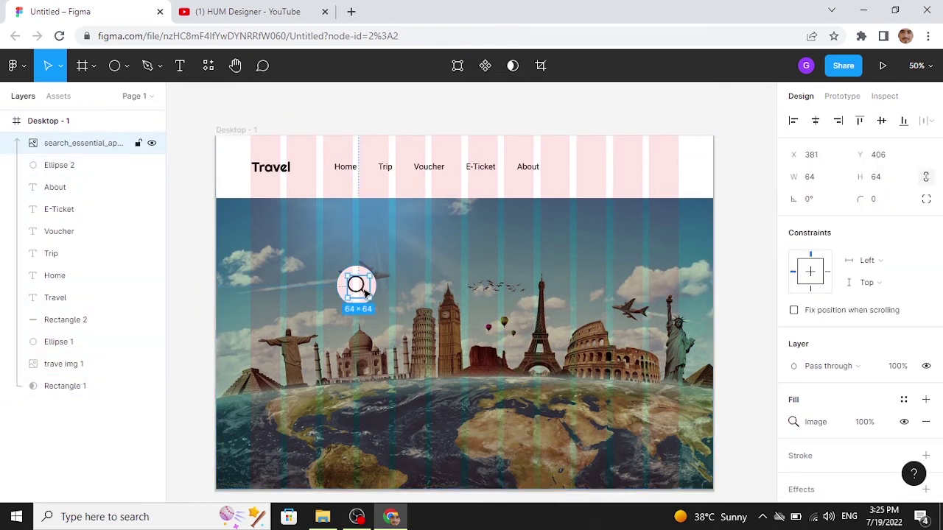
pyautogui.click(26, 70)
pyautogui.moveTo(48, 286)
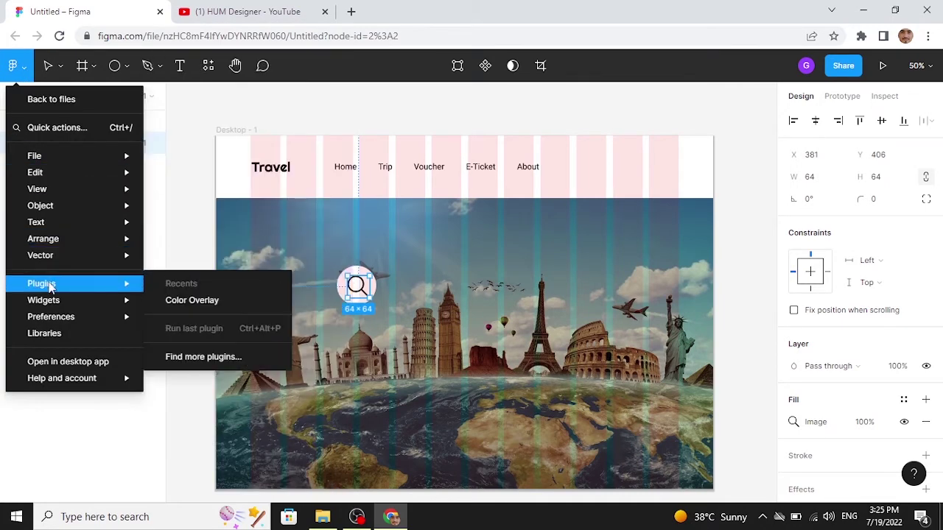
pyautogui.click(175, 301)
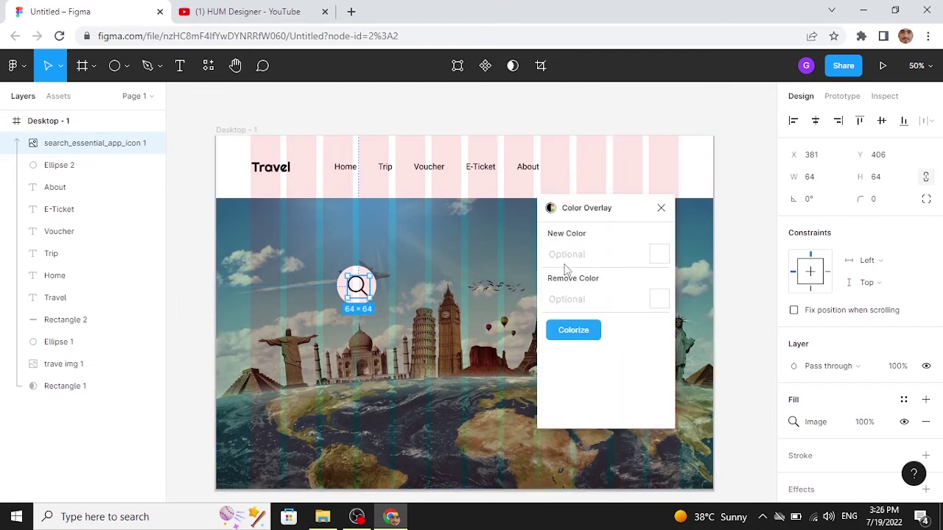
# - Recolor the search icon with the new overlay color #0a4668 and close the plugin
pyautogui.click(658, 258)
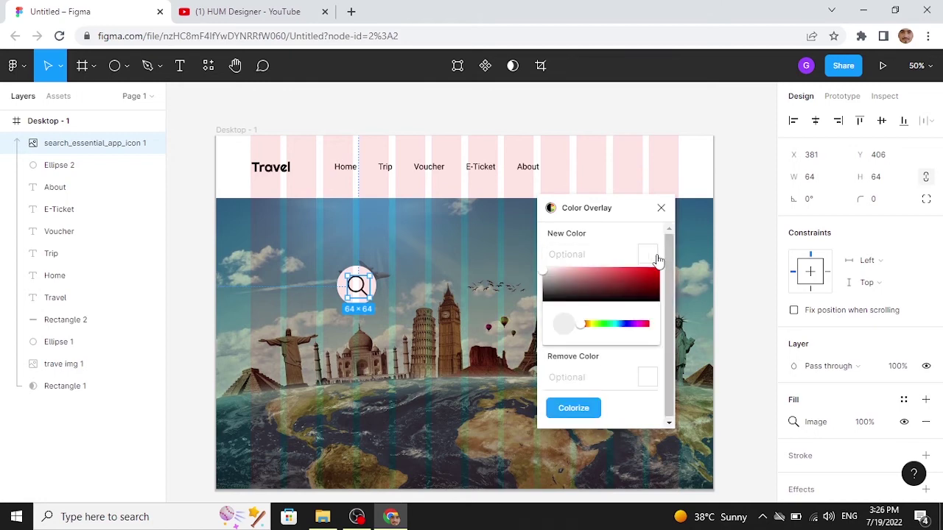
pyautogui.moveTo(585, 331); pyautogui.dragTo(621, 326)
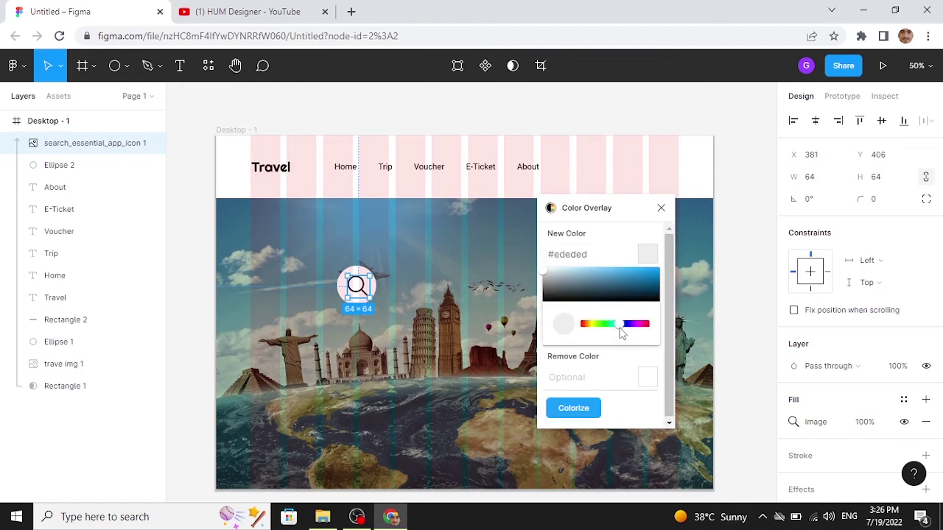
pyautogui.click(646, 286)
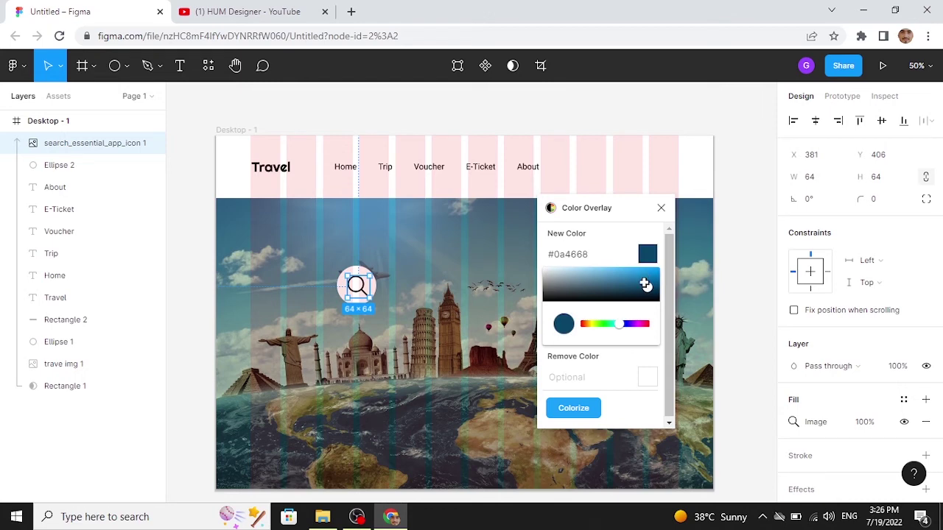
pyautogui.click(589, 409)
pyautogui.click(661, 208)
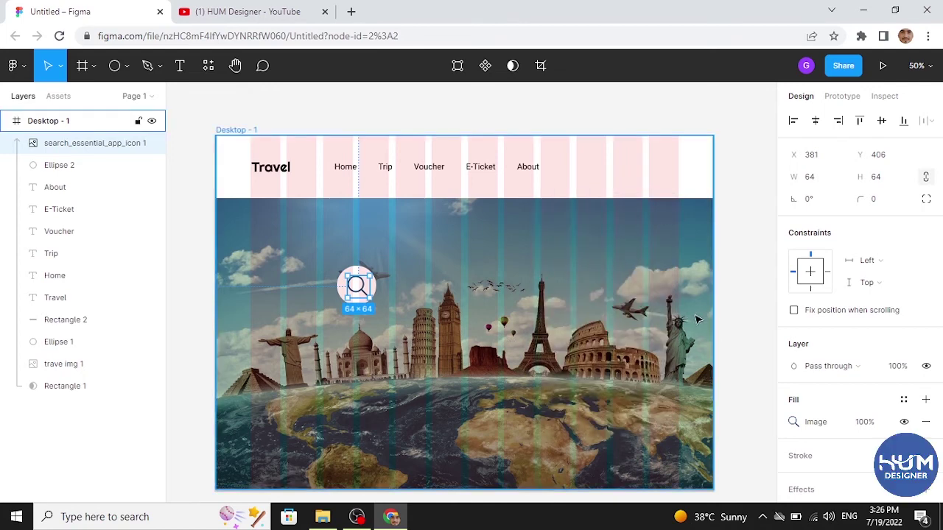
pyautogui.click(725, 307)
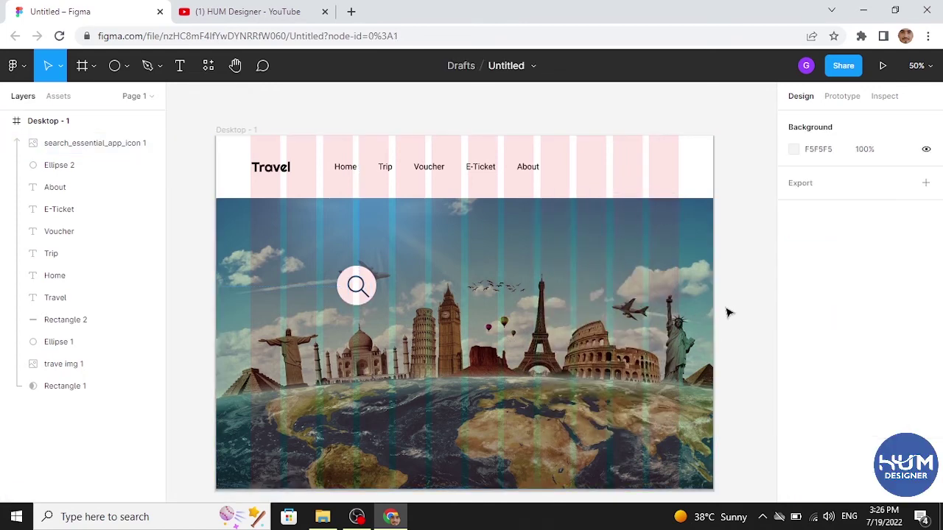
# - Move the search icon together with its circle into the white navigation bar, to the right of the About text
pyautogui.click(376, 291)
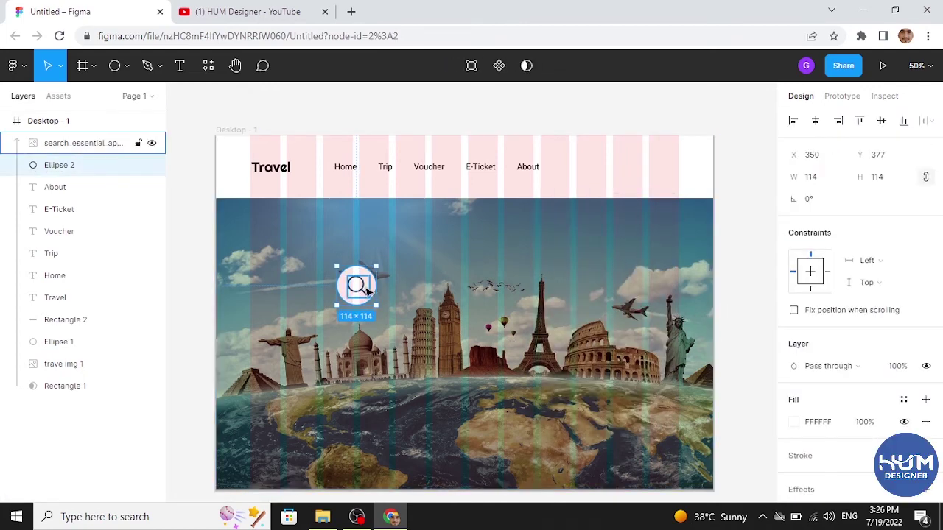
pyautogui.keyDown('shift'); pyautogui.click(362, 291); pyautogui.keyUp('shift')
pyautogui.moveTo(362, 291); pyautogui.dragTo(617, 169)
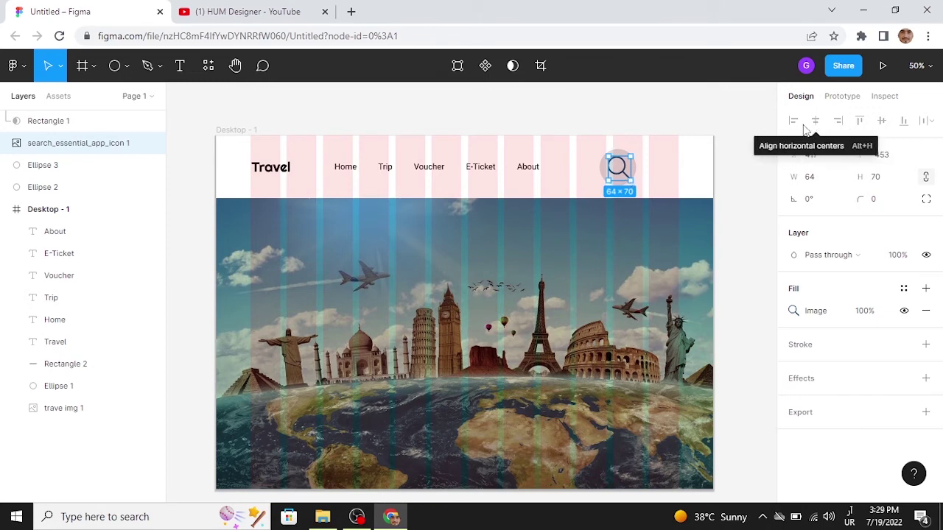
pyautogui.click(743, 221)
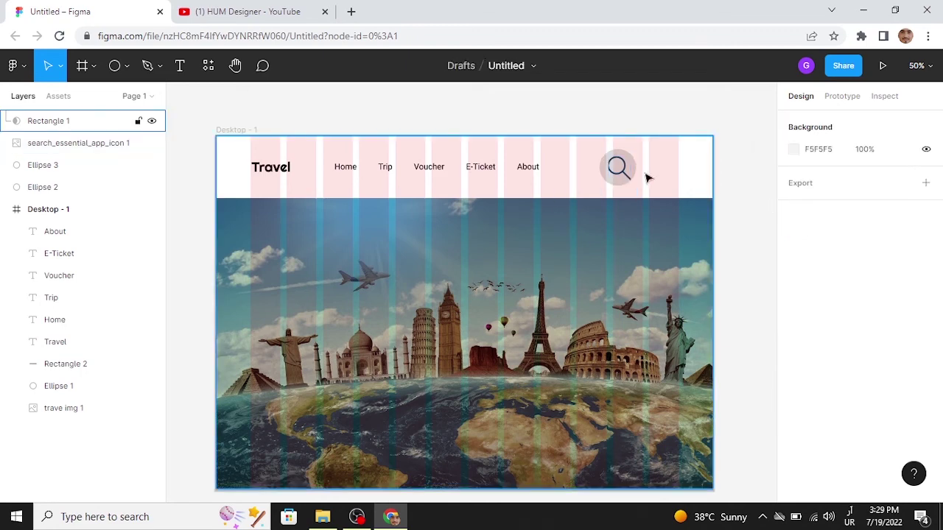
# - Scale the search icon and its grey circle down together, bringing the icon to about 42 × 46
pyautogui.click(107, 144)
pyautogui.keyDown('shift'); pyautogui.click(103, 165); pyautogui.keyUp('shift')
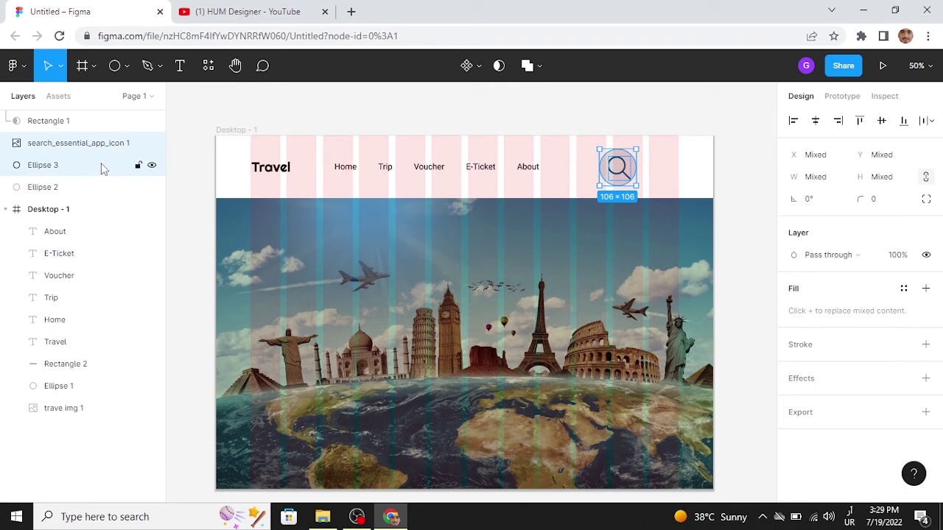
pyautogui.moveTo(636, 185); pyautogui.dragTo(627, 179)
# - Shift the search icon and its circle left onto the tenth grid column, level with the menu texts
pyautogui.hotkey('shift', 'Up')
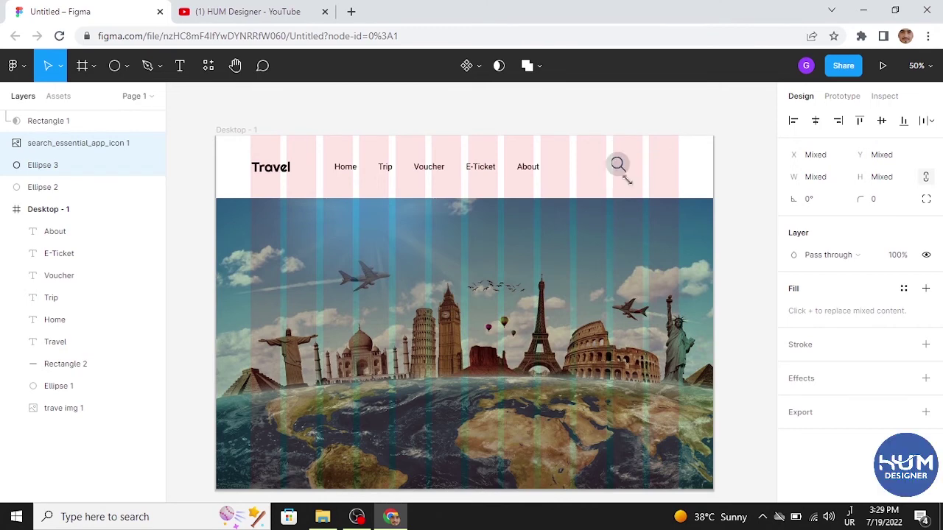
pyautogui.hotkey('shift', 'Left')
pyautogui.hotkey('shift', 'Left')
pyautogui.hotkey('shift', 'Left')
pyautogui.hotkey('shift', 'Left')
pyautogui.hotkey('shift', 'Left')
pyautogui.hotkey('shift', 'Left')
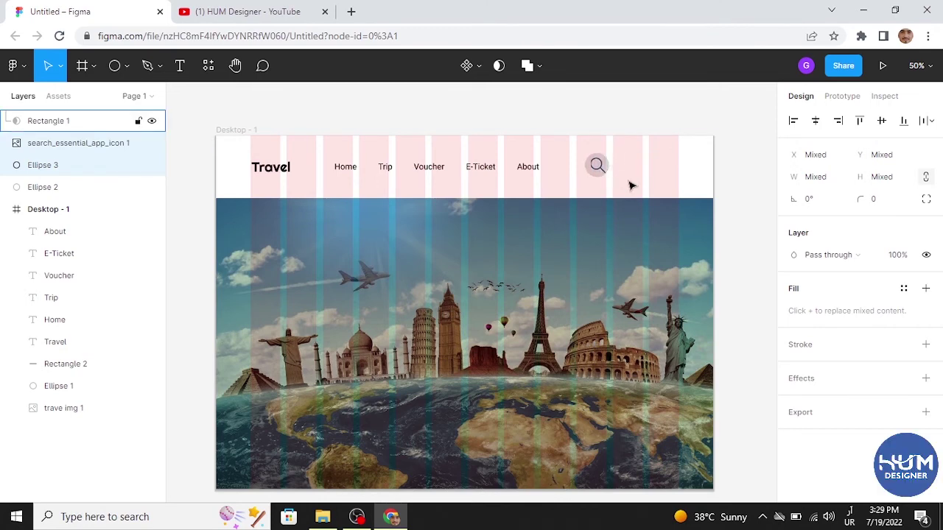
pyautogui.hotkey('shift', 'Down')
pyautogui.hotkey('shift', 'Up')
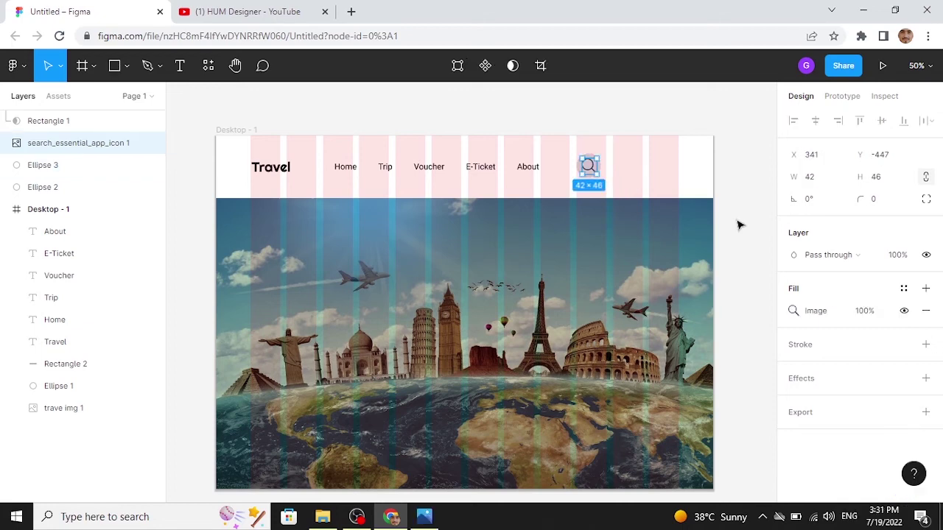
pyautogui.click(740, 224)
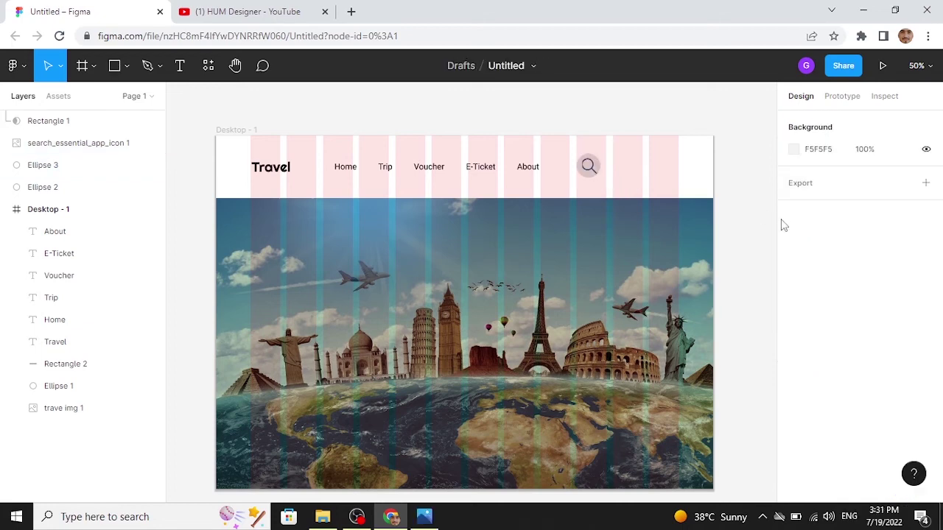
# - Add the text "Good Luck!" in the navigation bar to the right of the search icon
pyautogui.click(179, 66)
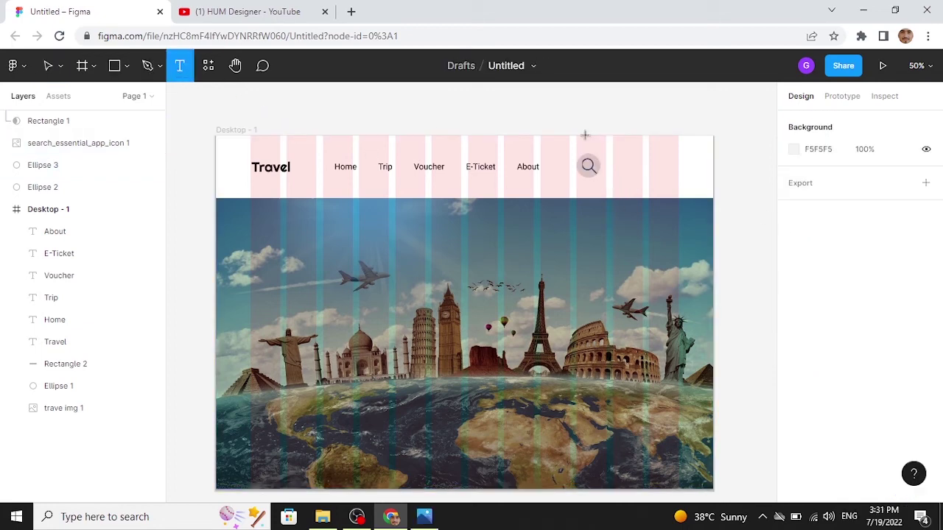
pyautogui.click(617, 166)
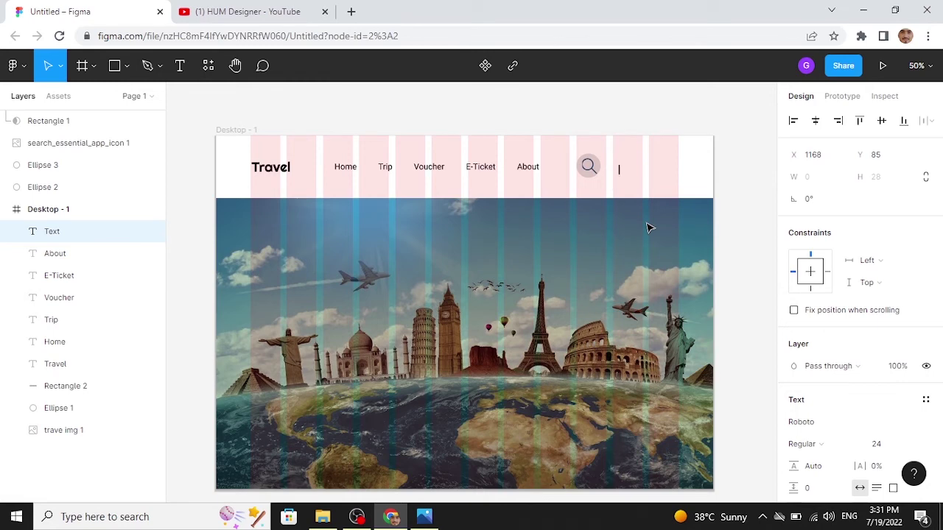
pyautogui.write('good')
pyautogui.press('BackSpace')
pyautogui.press('BackSpace')
pyautogui.press('BackSpace')
pyautogui.press('BackSpace')
pyautogui.write('Good Luck!')
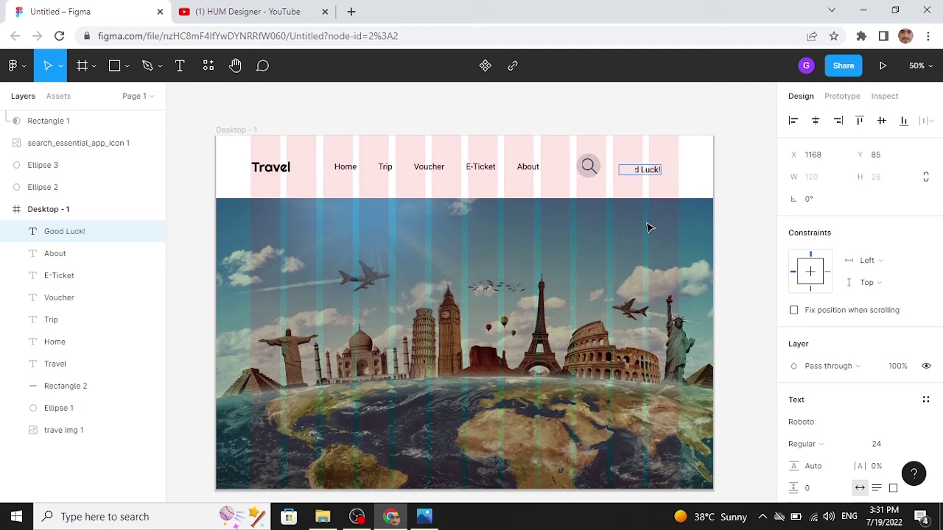
pyautogui.press('Escape')
pyautogui.click(725, 216)
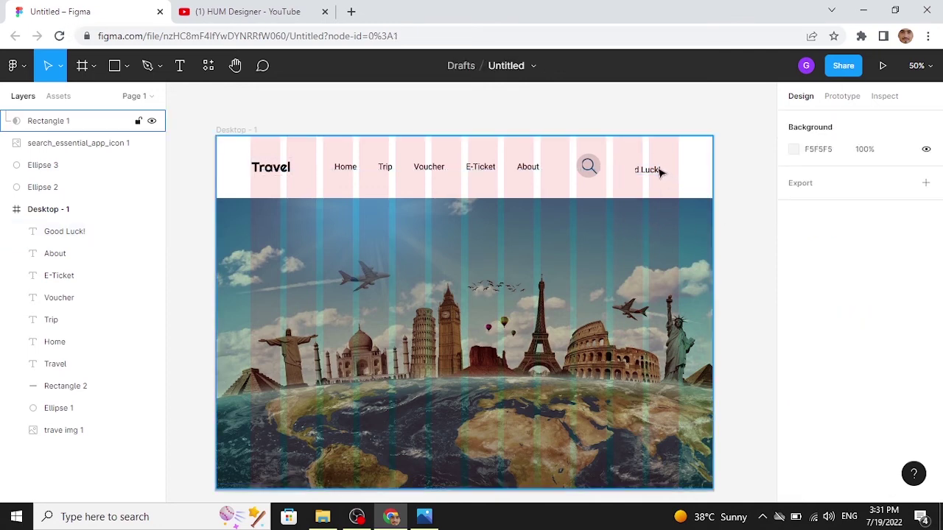
# - Move the Good Luck! text right and up to X 1228, Y 76, in line with the menu texts
pyautogui.click(660, 174)
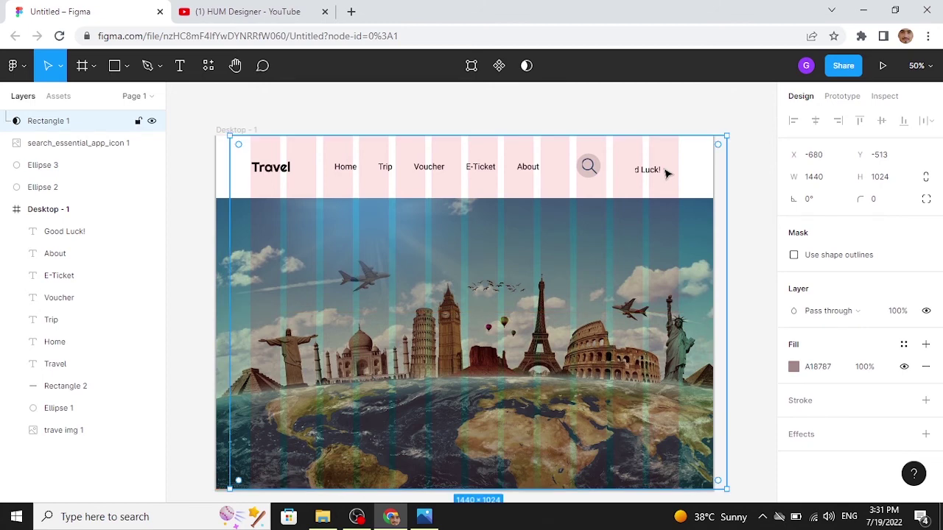
pyautogui.press('Escape')
pyautogui.click(81, 233)
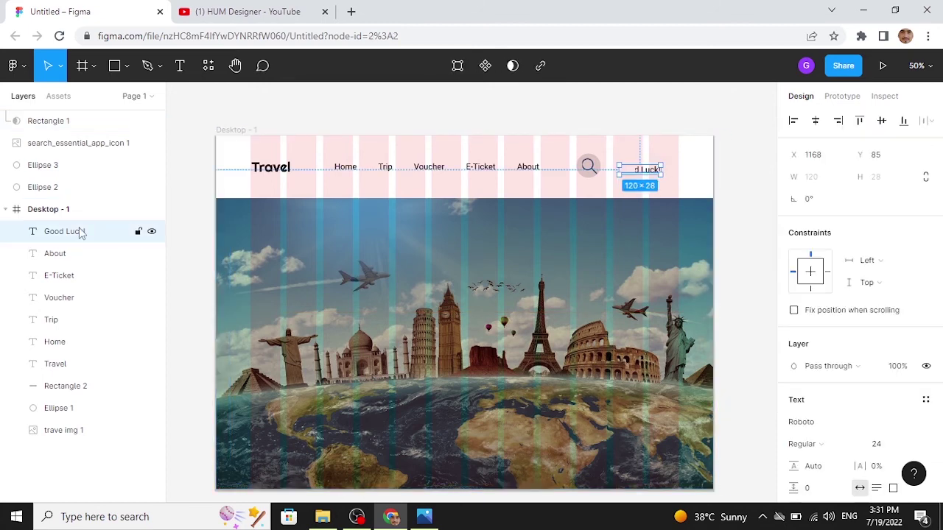
pyautogui.hotkey('shift', 'Right')
pyautogui.hotkey('shift', 'Right')
pyautogui.hotkey('shift', 'Right')
pyautogui.hotkey('shift', 'Right')
pyautogui.hotkey('shift', 'Right')
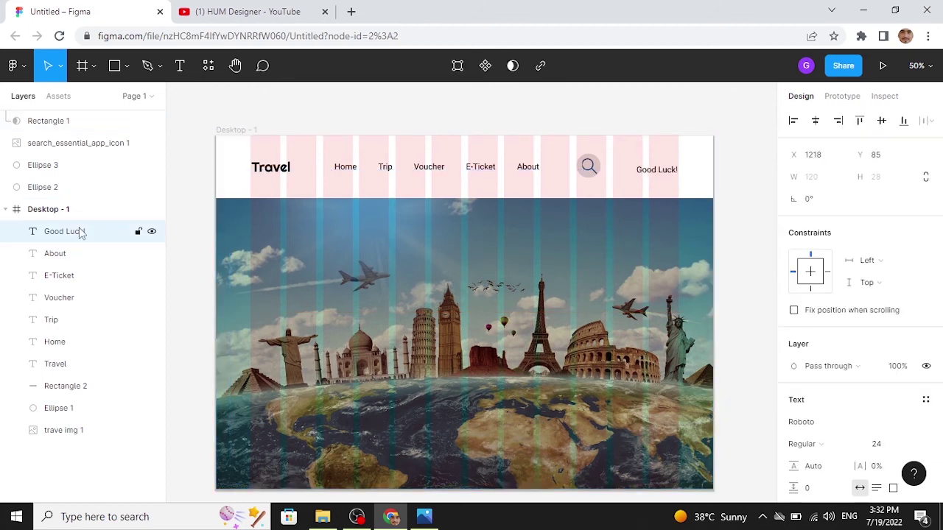
pyautogui.hotkey('shift', 'Right')
pyautogui.press('Up')
pyautogui.press('Up')
pyautogui.press('Up')
pyautogui.press('Up')
pyautogui.press('Up')
pyautogui.press('Up')
pyautogui.press('Up')
pyautogui.press('Up')
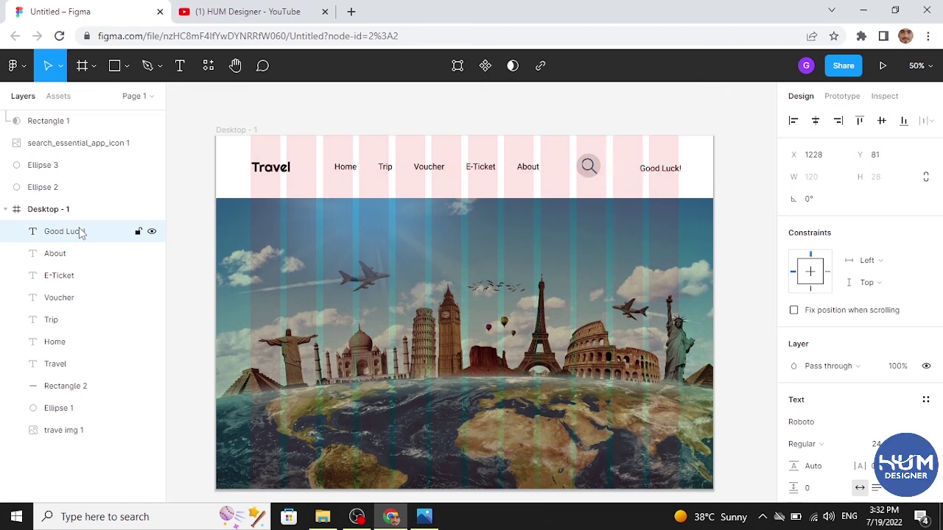
pyautogui.press('Up')
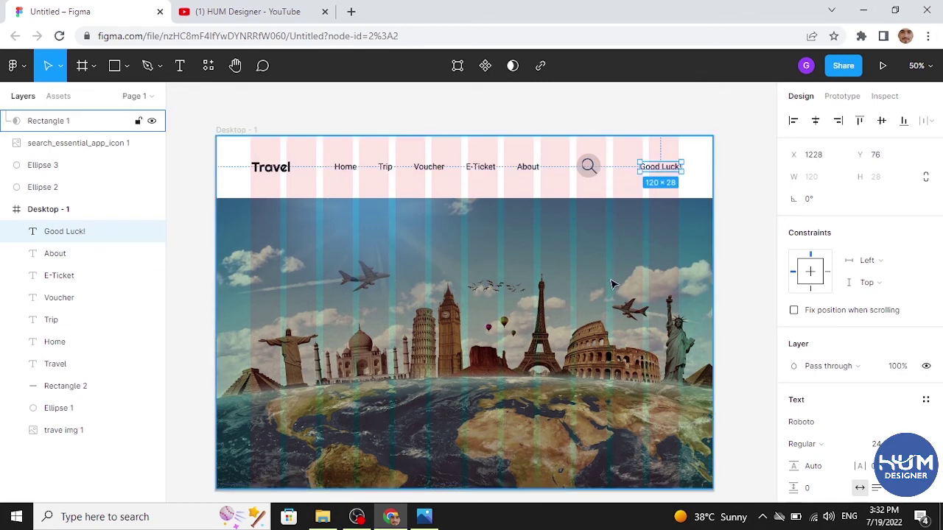
pyautogui.click(731, 223)
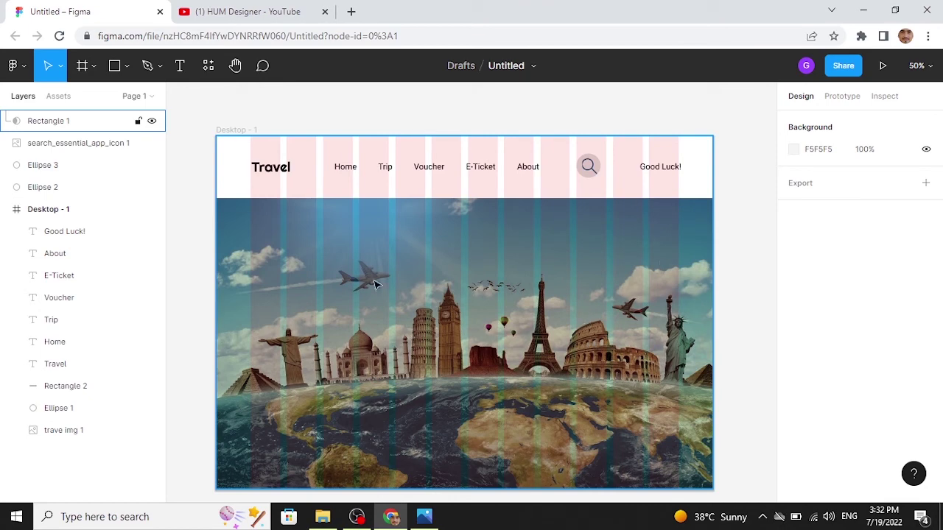
# - Draw a horizontal line about 64 wide directly beneath the Home menu text as an underline
pyautogui.hotkey('ctrl', '+')
pyautogui.hotkey('ctrl', '+')
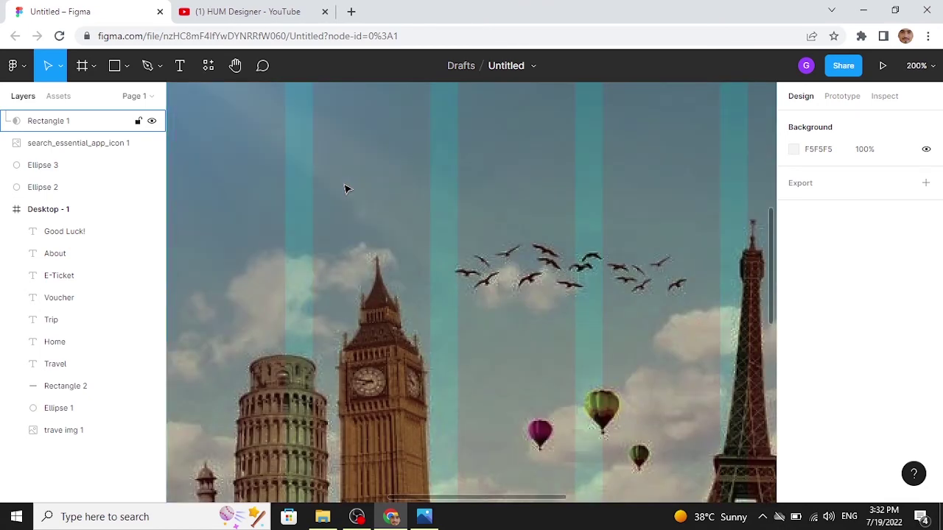
pyautogui.moveTo(345, 188); pyautogui.dragTo(446, 300)
pyautogui.scroll(5, 445, 300)
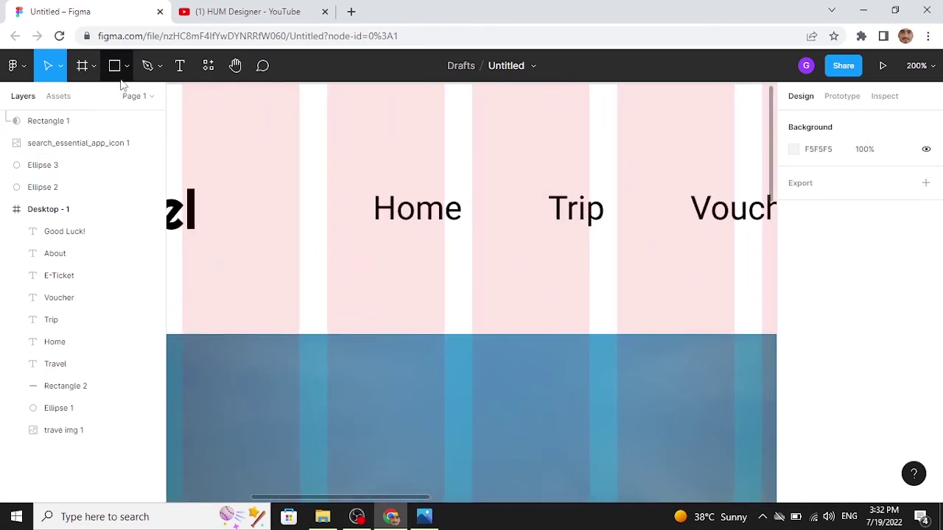
pyautogui.click(175, 96)
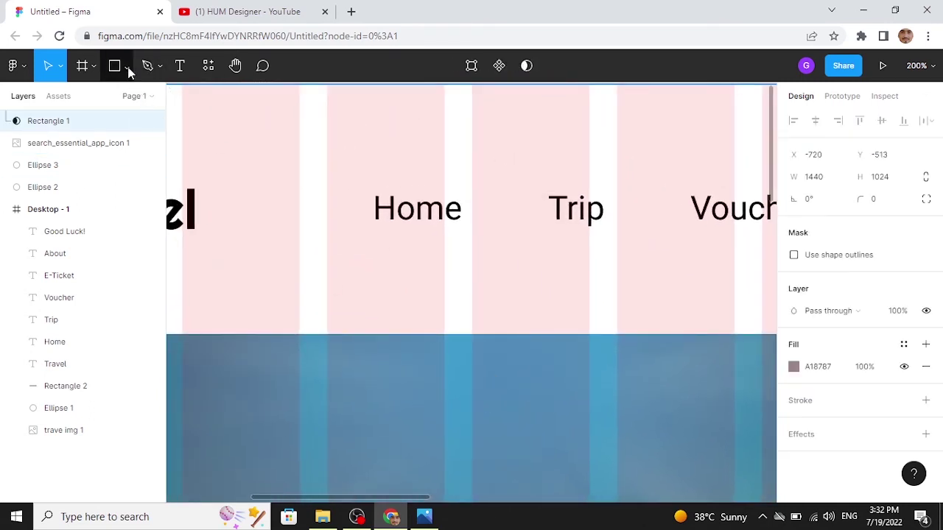
pyautogui.click(127, 66)
pyautogui.click(121, 118)
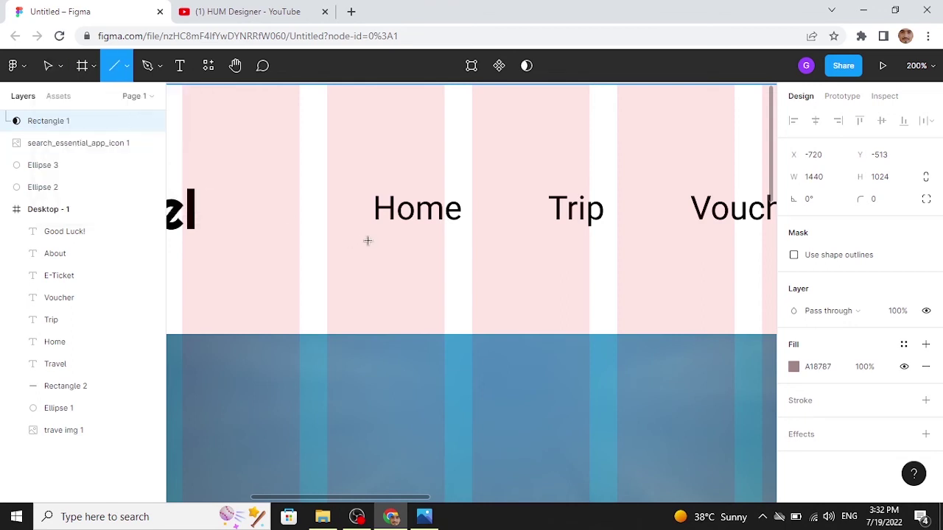
pyautogui.moveTo(373, 229); pyautogui.dragTo(463, 229)
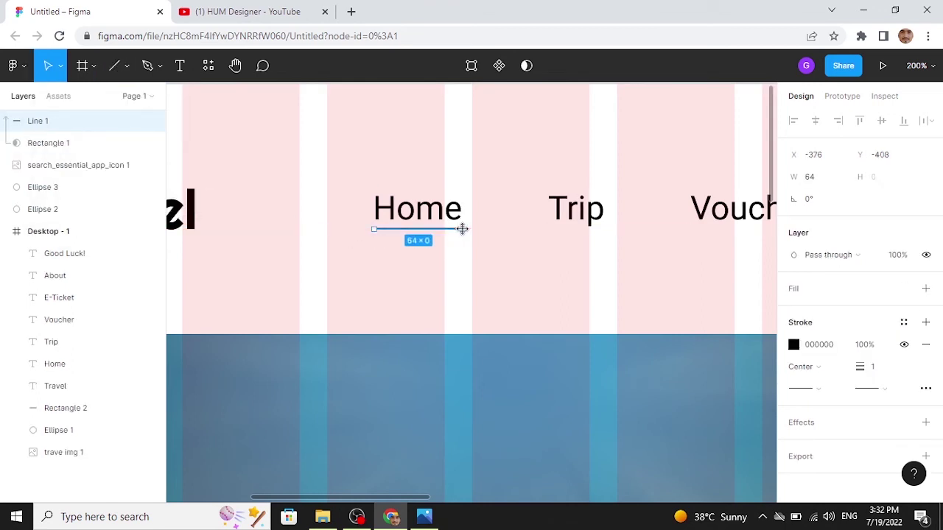
pyautogui.click(500, 391)
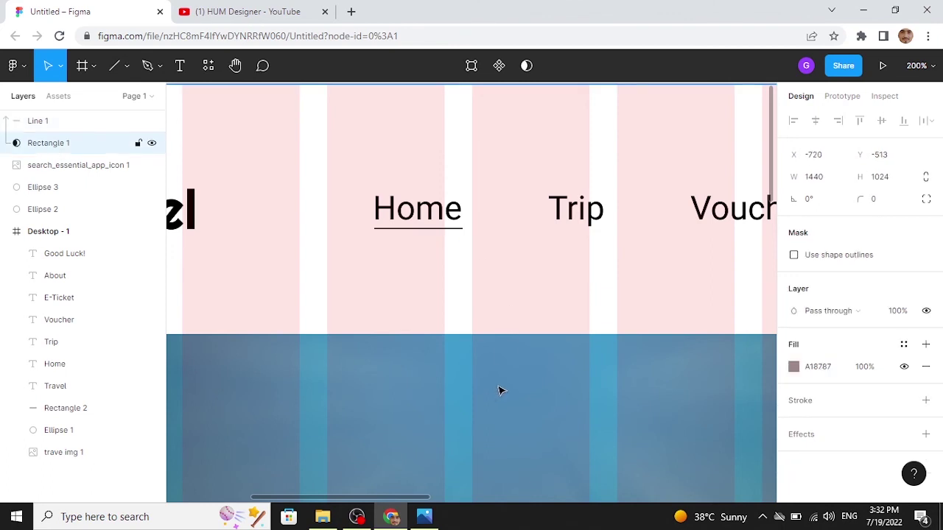
pyautogui.press('-')
pyautogui.press('-')
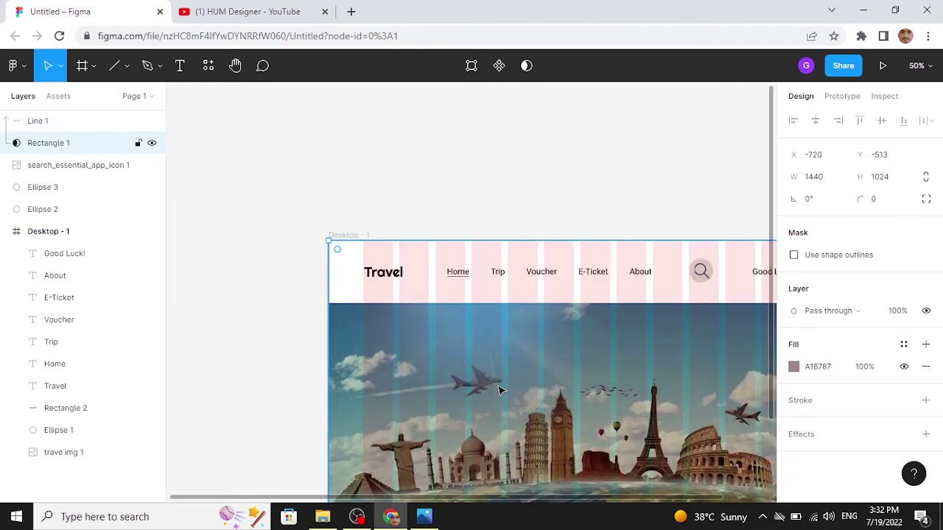
# - Nudge the Good Luck! text left to X 1220 so it ends at the edge of the last grid column
pyautogui.scroll(-3, 499, 391)
pyautogui.hscroll(3, 500, 391)
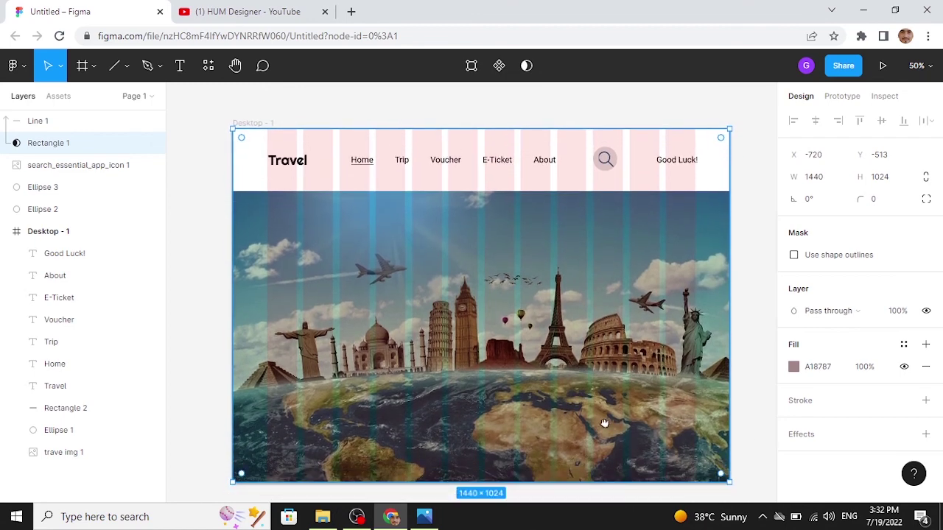
pyautogui.scroll(-1, 604, 420)
pyautogui.click(744, 321)
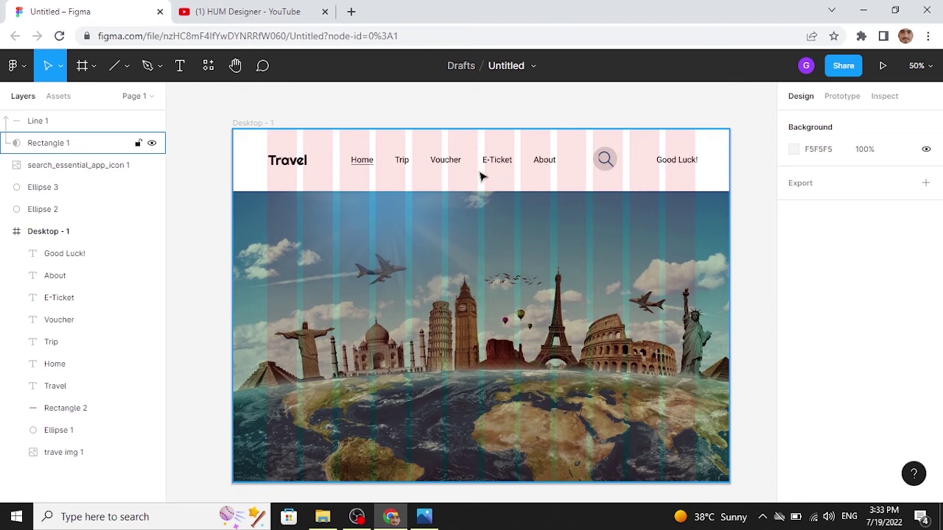
pyautogui.click(670, 162)
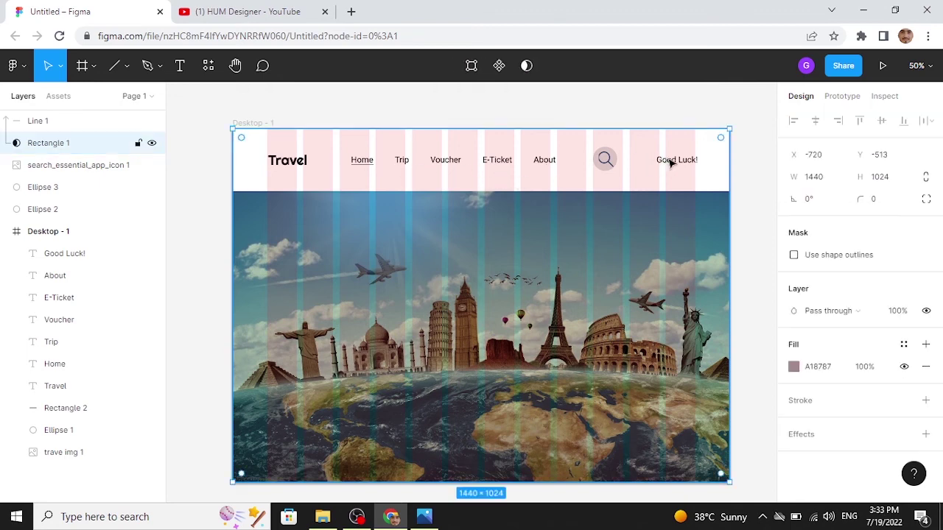
pyautogui.click(103, 254)
pyautogui.press('Left')
pyautogui.press('Left')
pyautogui.press('Left')
pyautogui.press('Left')
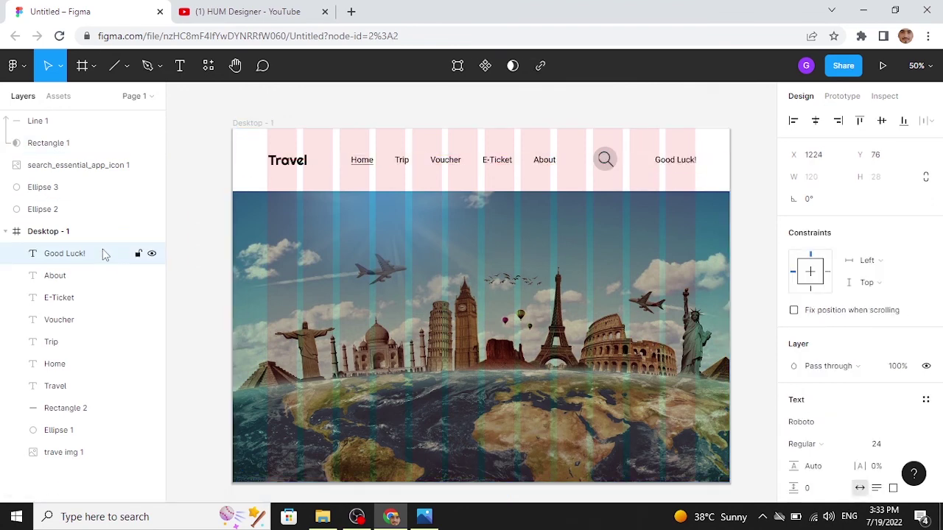
pyautogui.press('Left')
pyautogui.press('Left')
pyautogui.press('Left')
pyautogui.press('Left')
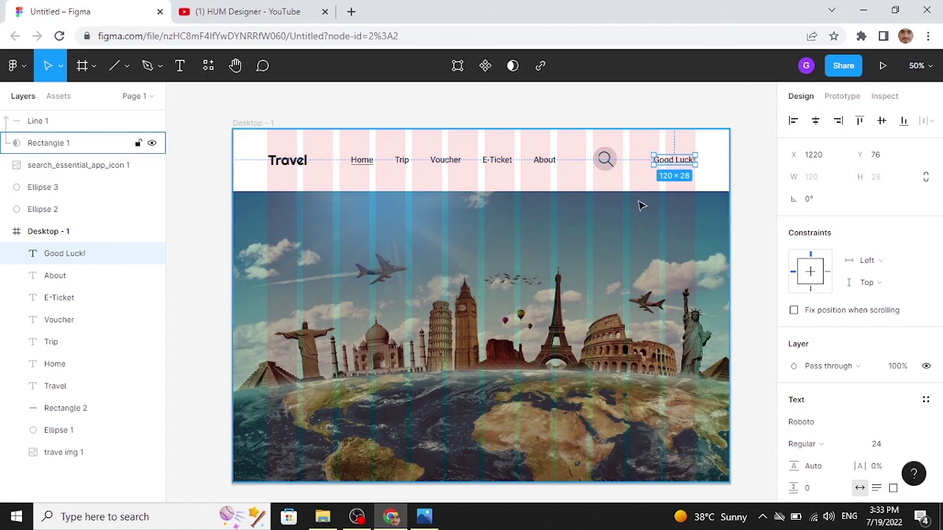
pyautogui.click(746, 234)
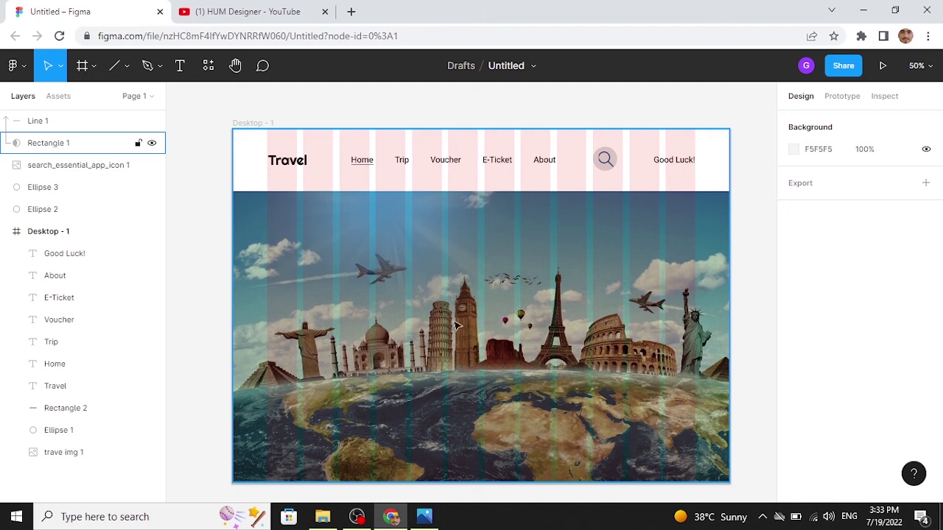
pyautogui.click(361, 166)
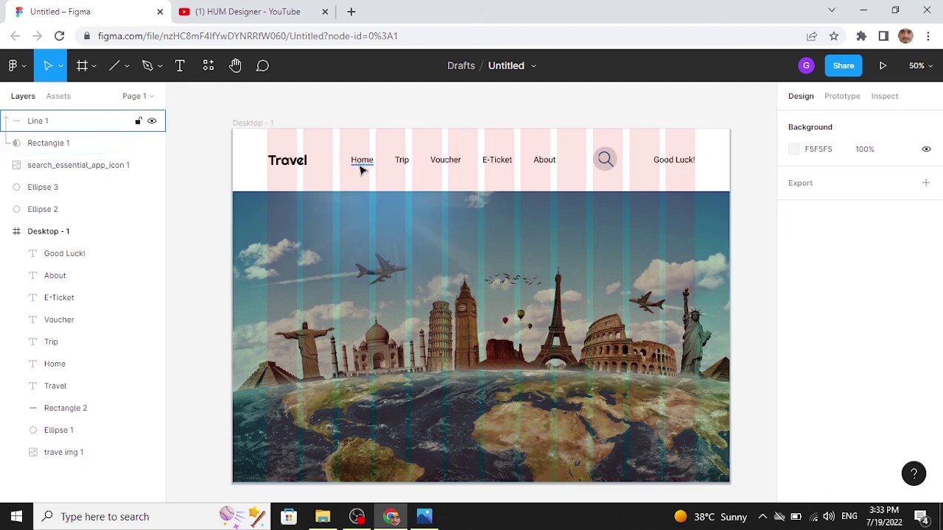
pyautogui.click(374, 168)
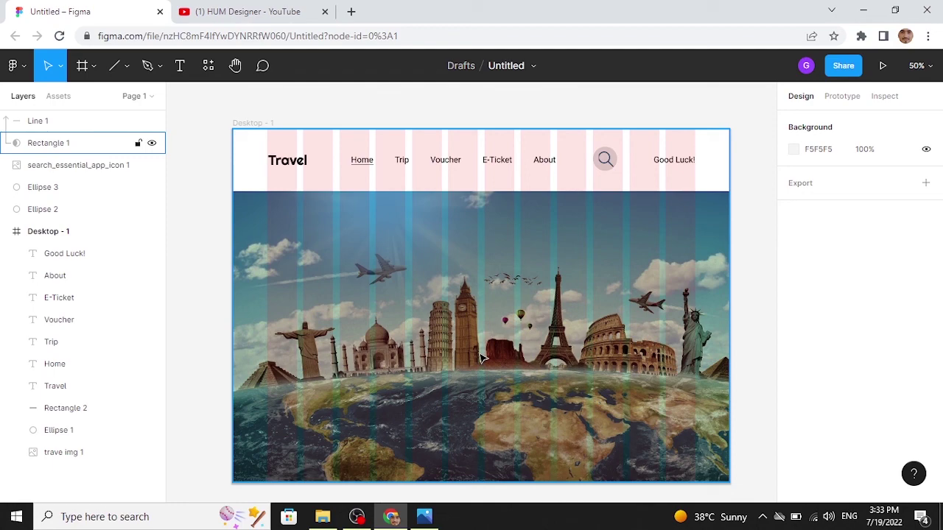
pyautogui.press('Escape')
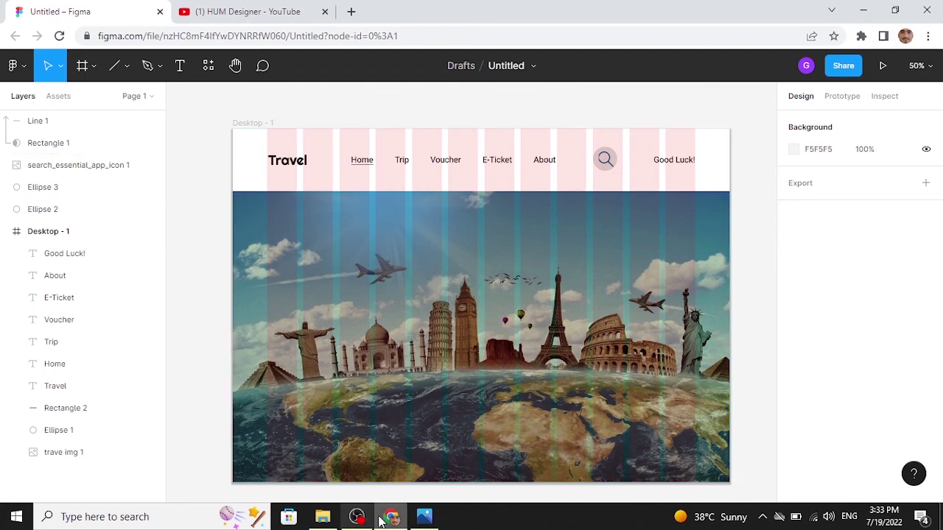
# - Switch to the open YouTube page and view the uploads on the HUM Designer channel
pyautogui.click(228, 11)
pyautogui.scroll(-1, 373, 247)
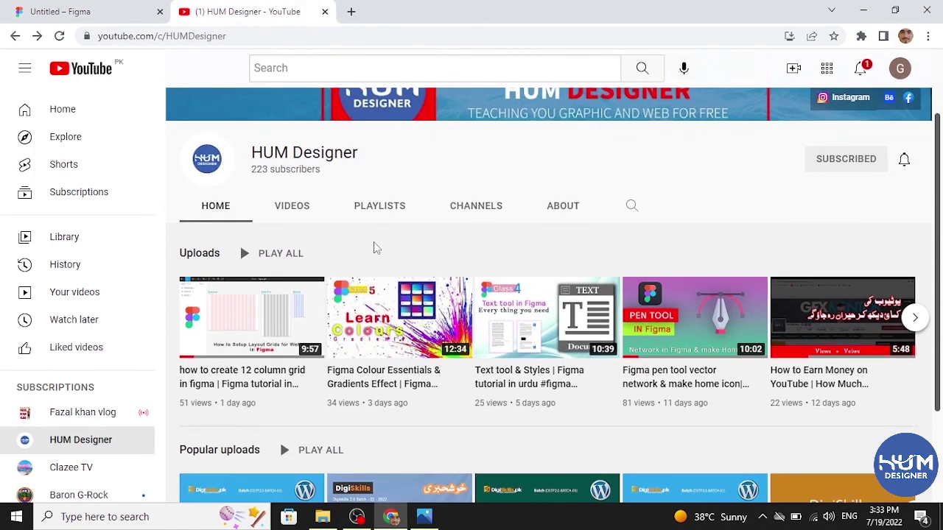